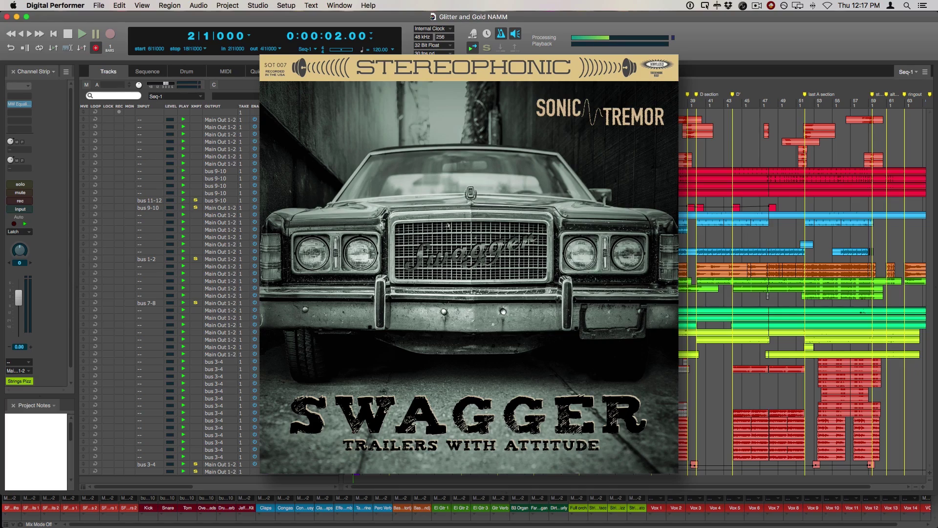
- Set the audio buffer size to 2048
{"action": "left_click", "coordinate": [442, 37]}
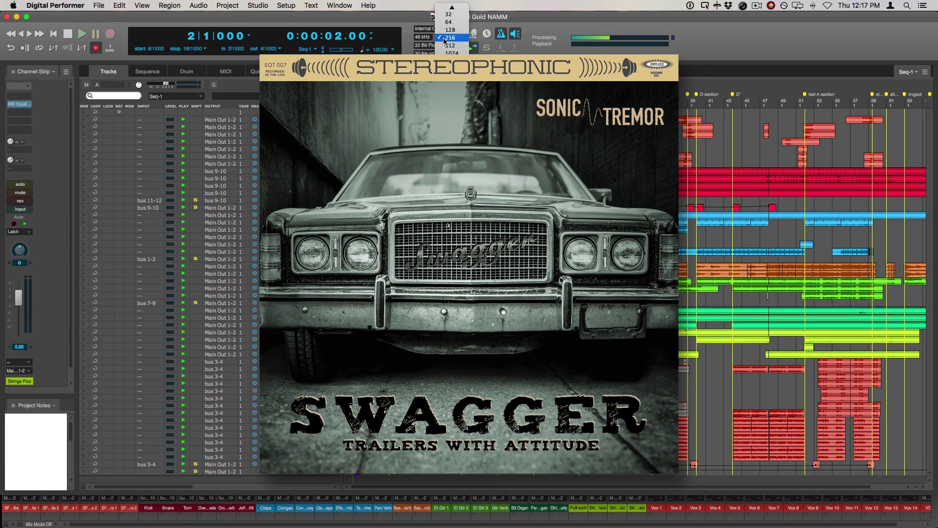
{"action": "left_click", "coordinate": [449, 37]}
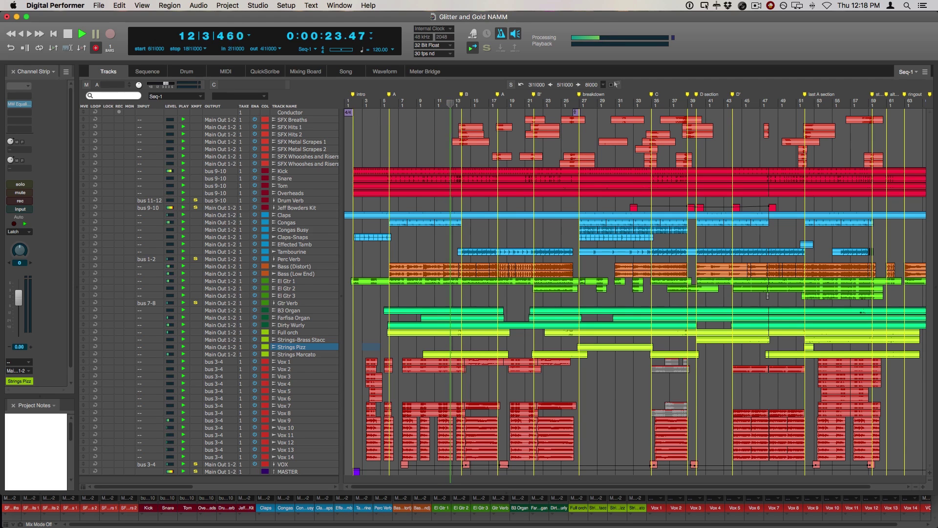
- Alternate between the Mixing Board and the track overview during playback, viewing the mixer channels through to MASTER
{"action": "key", "text": "shift+m"}
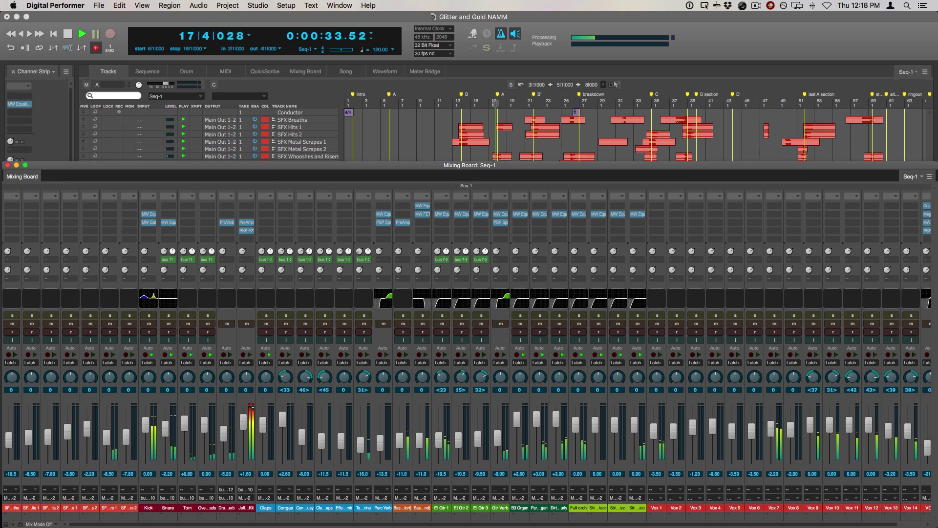
{"action": "key", "text": "shift+m"}
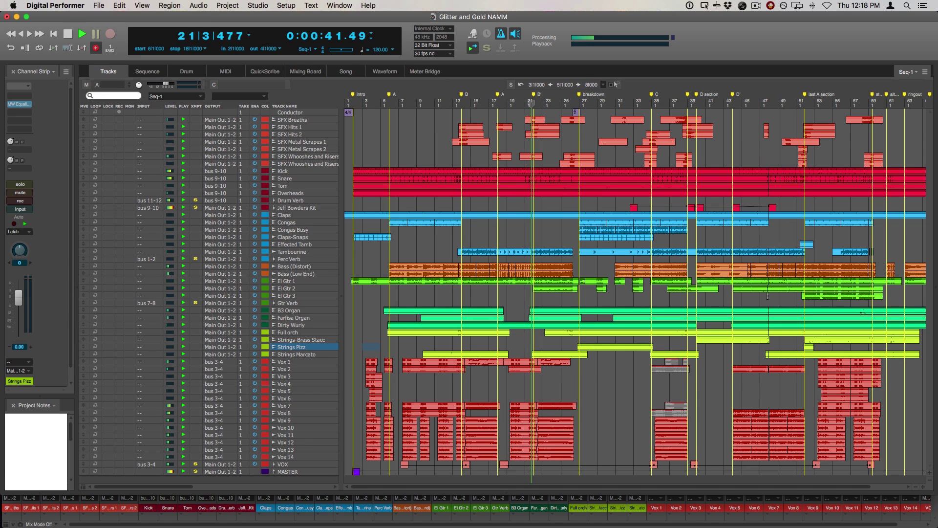
{"action": "key", "text": "shift+m"}
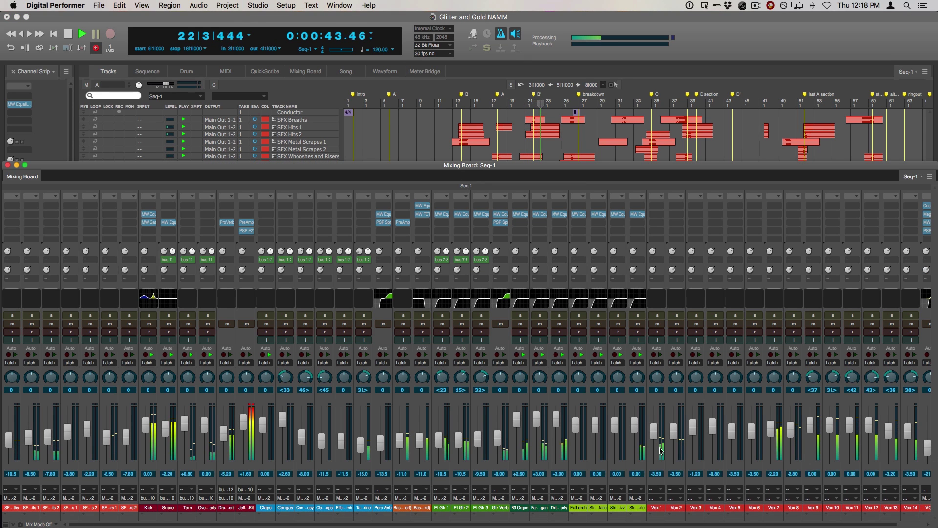
{"action": "scroll", "coordinate": [664, 441], "scroll_direction": "right", "scroll_amount": 2}
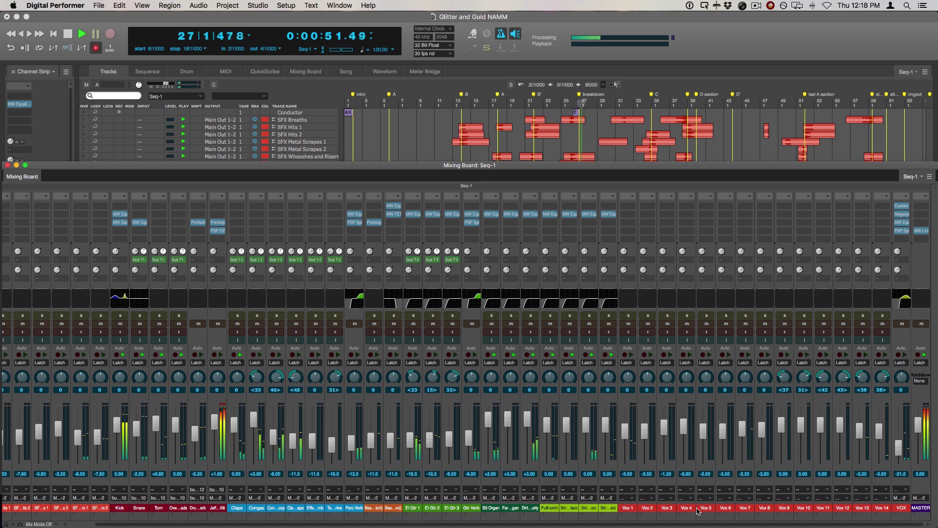
{"action": "key", "text": "super+w"}
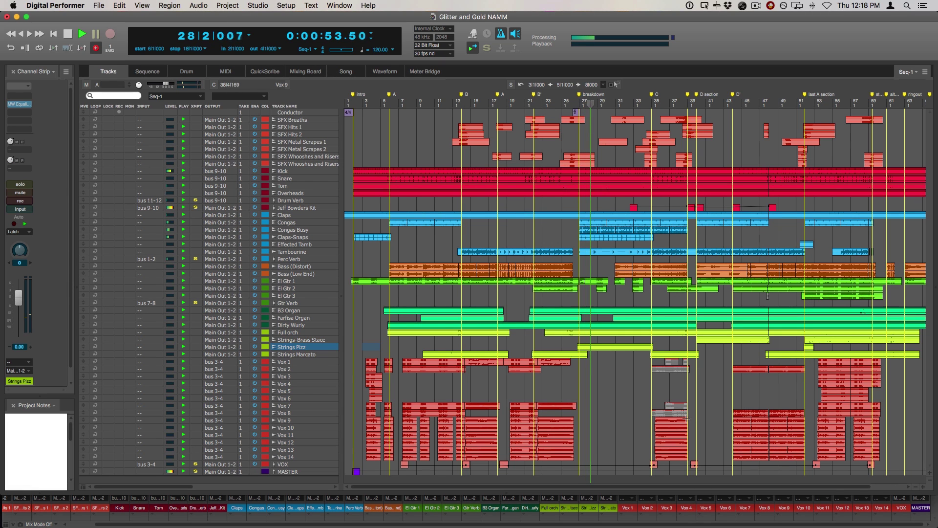
- Follow the remaining song sections in the track overview and their mixer levels, and return playback to the start of the sequence
{"action": "scroll", "coordinate": [686, 418], "scroll_direction": "right", "scroll_amount": 5}
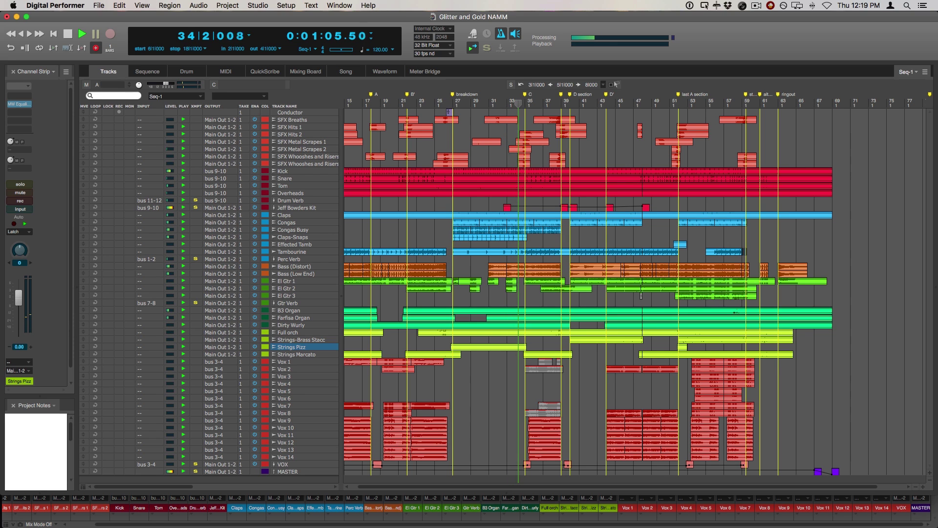
{"action": "key", "text": "shift+m"}
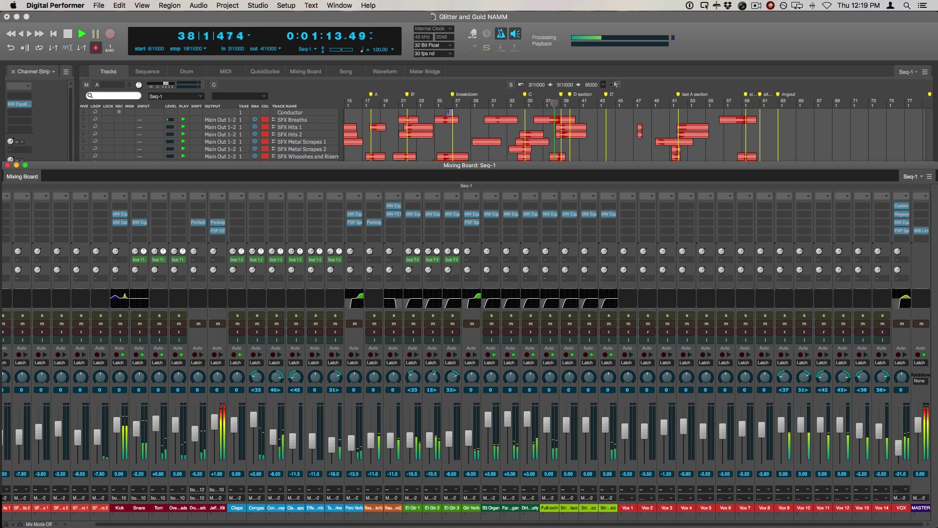
{"action": "key", "text": "super+w"}
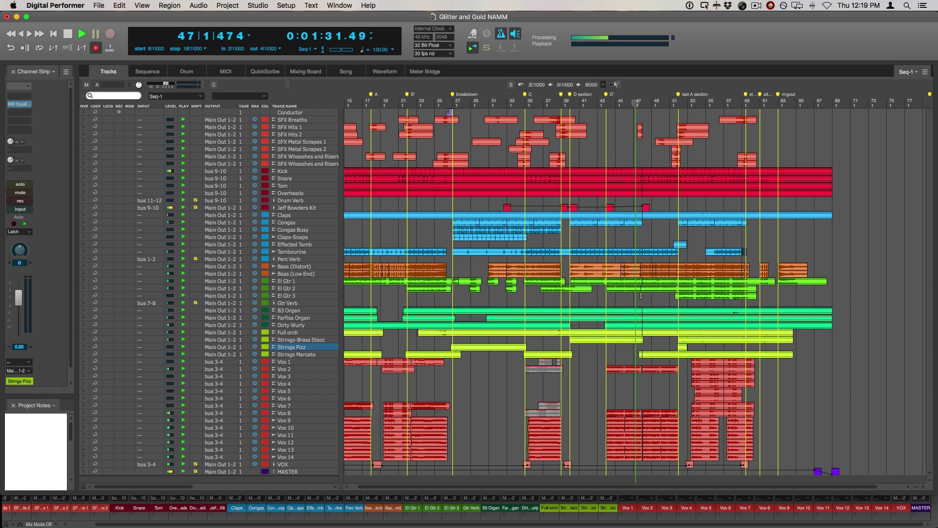
{"action": "key", "text": "shift+m"}
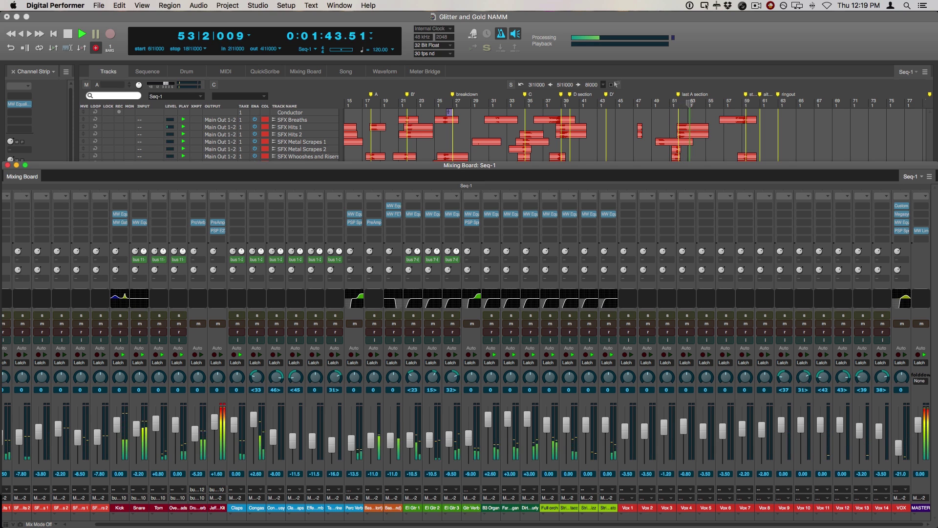
{"action": "key", "text": "super+w"}
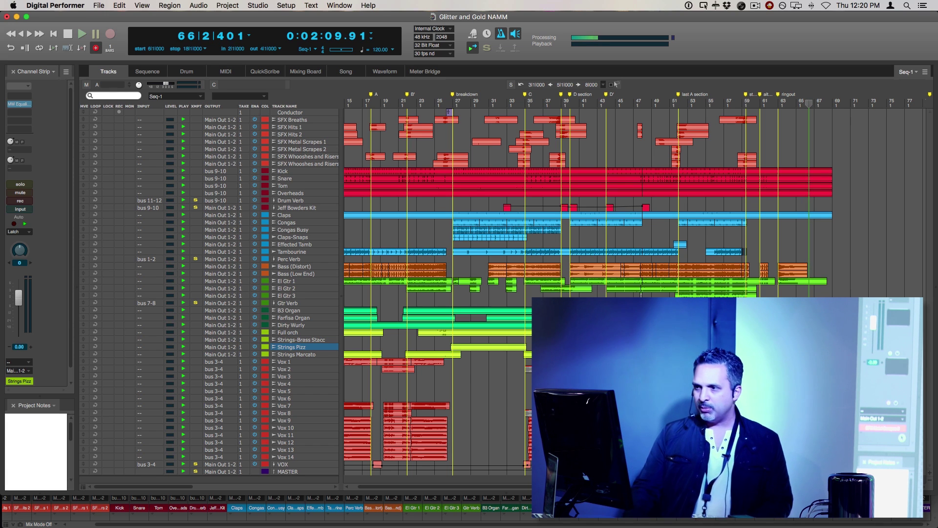
{"action": "key", "text": "Return"}
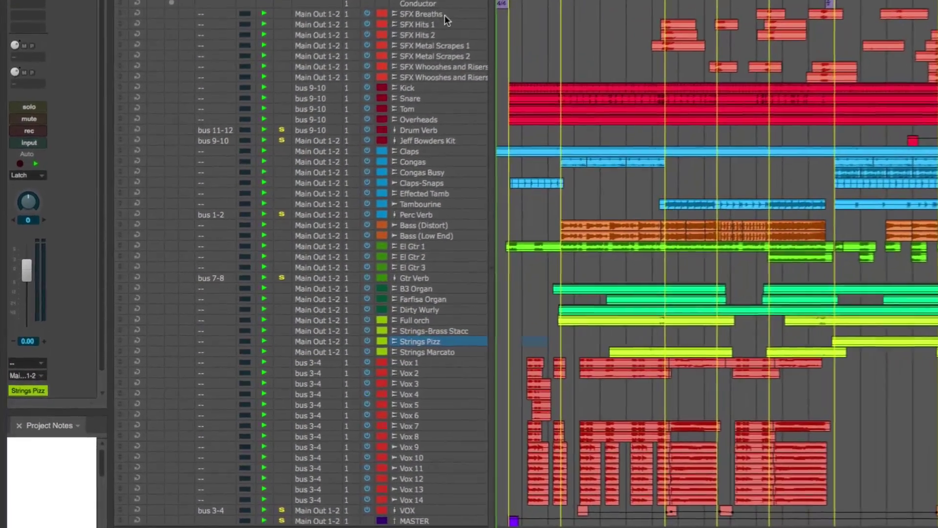
- Go through the track list from SFX Breaths to VOX and show the Vox 6 and Effected Tamb tracks in the Channel Strip
{"action": "left_click_drag", "start_coordinate": [445, 15], "coordinate": [433, 514]}
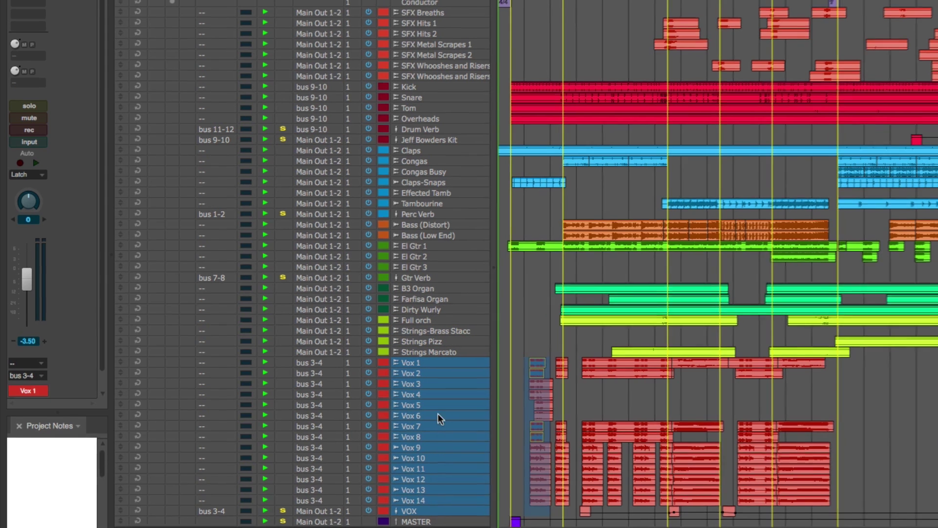
{"action": "left_click", "coordinate": [438, 417]}
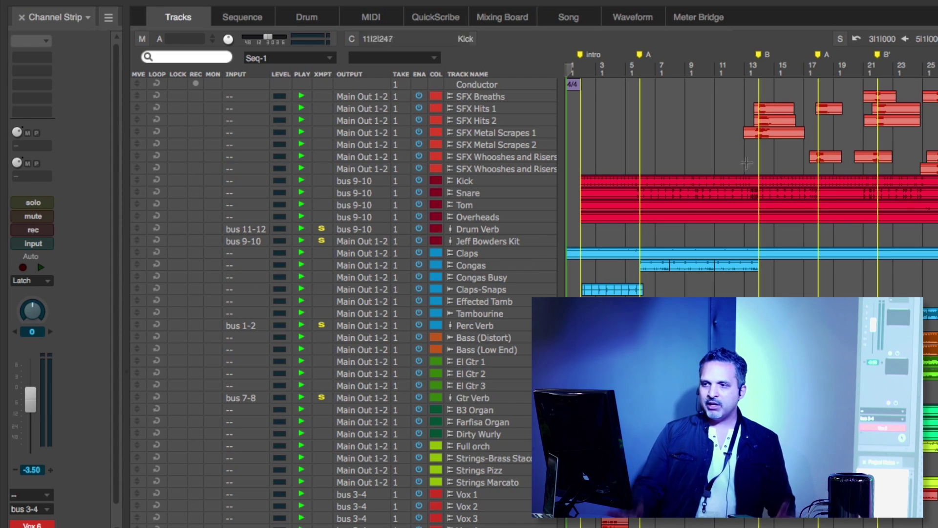
{"action": "left_click", "coordinate": [483, 302]}
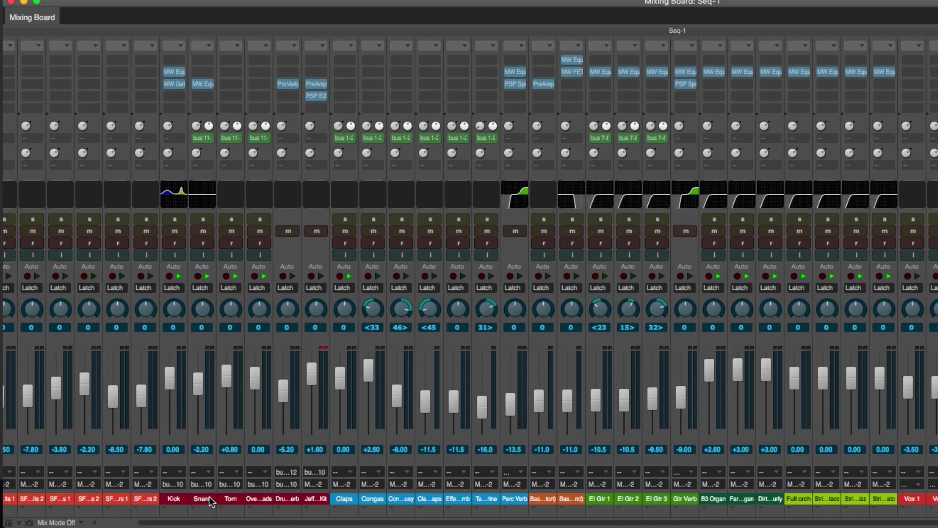
- Show one track after another in the Channel Strip, covering bass, guitar, organ, strings, vocals and percussion and ending on Snare
{"action": "mouse_move", "coordinate": [201, 136]}
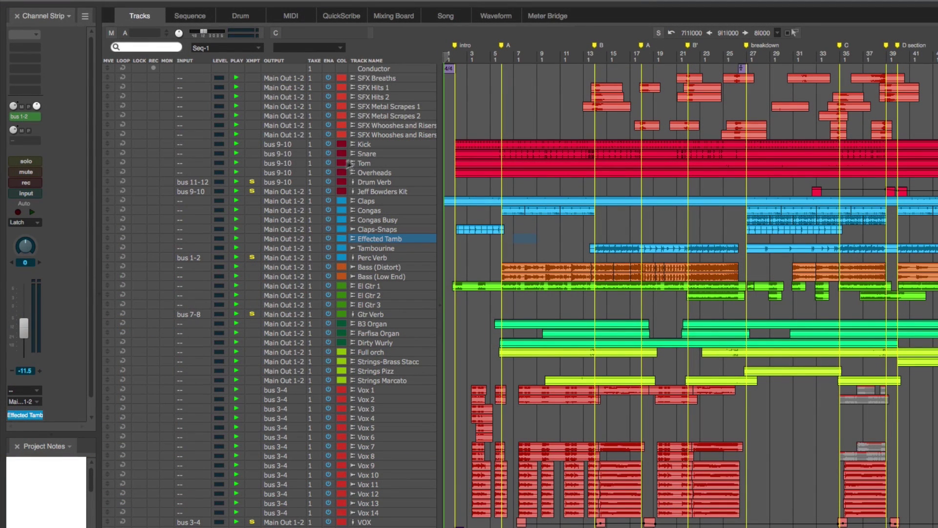
{"action": "left_click", "coordinate": [374, 266]}
{"action": "left_click", "coordinate": [374, 303]}
{"action": "left_click", "coordinate": [371, 333]}
{"action": "left_click", "coordinate": [368, 371]}
{"action": "left_click", "coordinate": [364, 437]}
{"action": "left_click", "coordinate": [364, 484]}
{"action": "left_click", "coordinate": [364, 398]}
{"action": "left_click", "coordinate": [364, 352]}
{"action": "left_click", "coordinate": [363, 304]}
{"action": "left_click", "coordinate": [368, 267]}
{"action": "left_click", "coordinate": [365, 220]}
{"action": "left_click", "coordinate": [376, 202]}
{"action": "left_click", "coordinate": [378, 239]}
{"action": "left_click", "coordinate": [367, 155]}
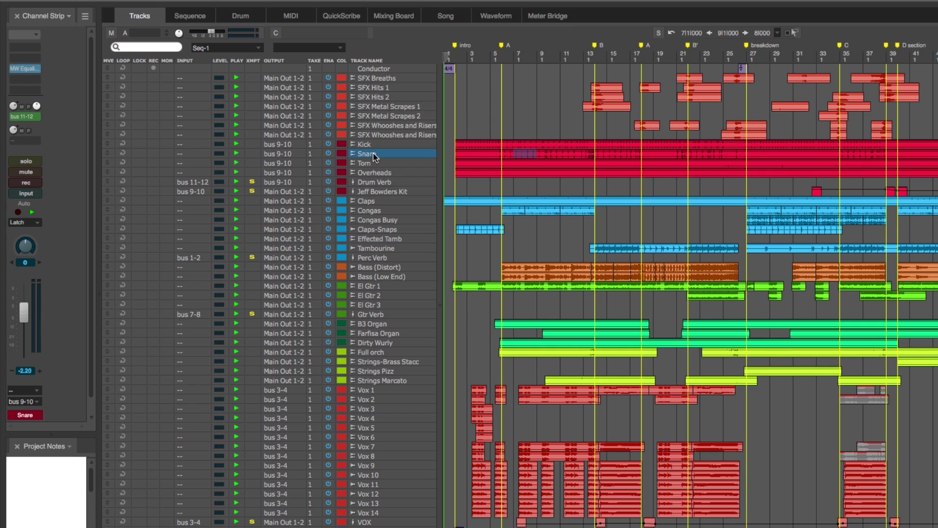
- Solo the Snare track in its Channel Strip and switch the solo back off
{"action": "left_click_drag", "start_coordinate": [23, 316], "coordinate": [24, 315]}
{"action": "left_click", "coordinate": [25, 161]}
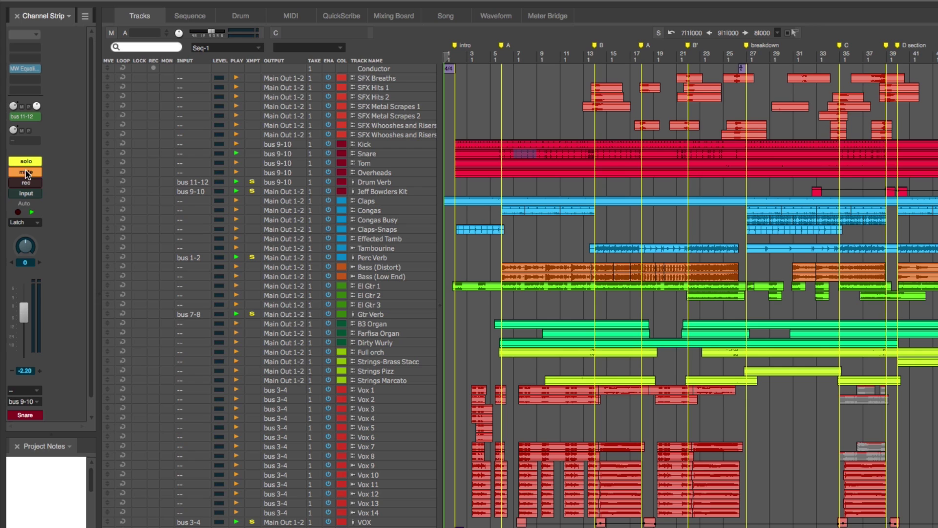
{"action": "left_click", "coordinate": [24, 163]}
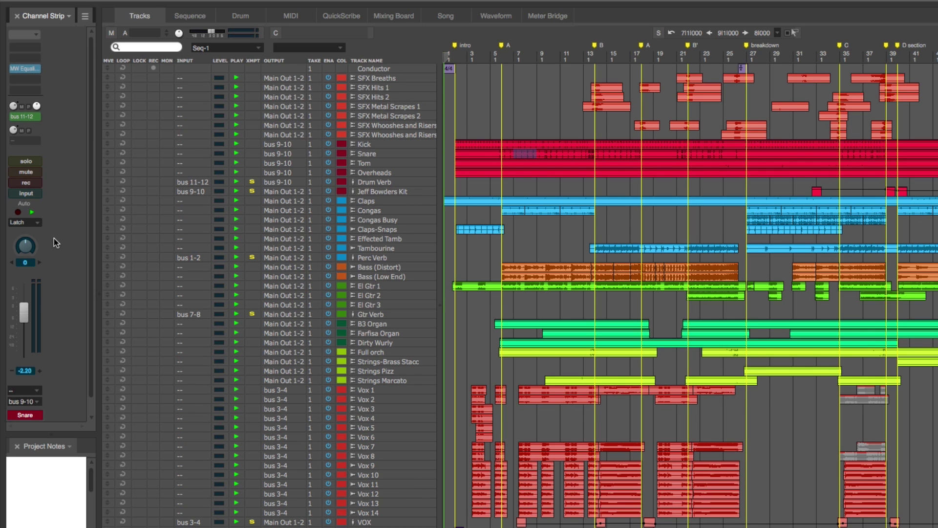
- Select all drum tracks and solo the Kick, Snare, Tom and Overheads channels in the Mixing Board for playback
{"action": "left_click_drag", "start_coordinate": [379, 145], "coordinate": [383, 194]}
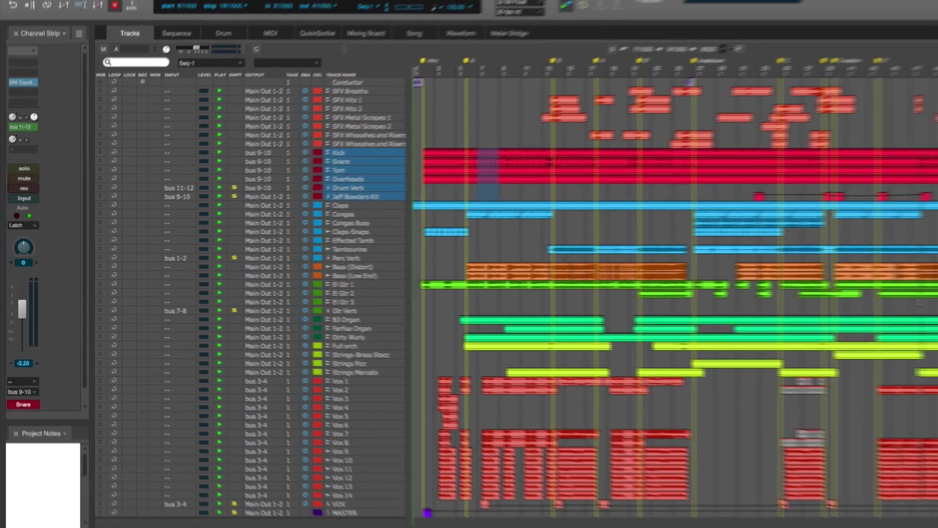
{"action": "key", "text": "shift+m"}
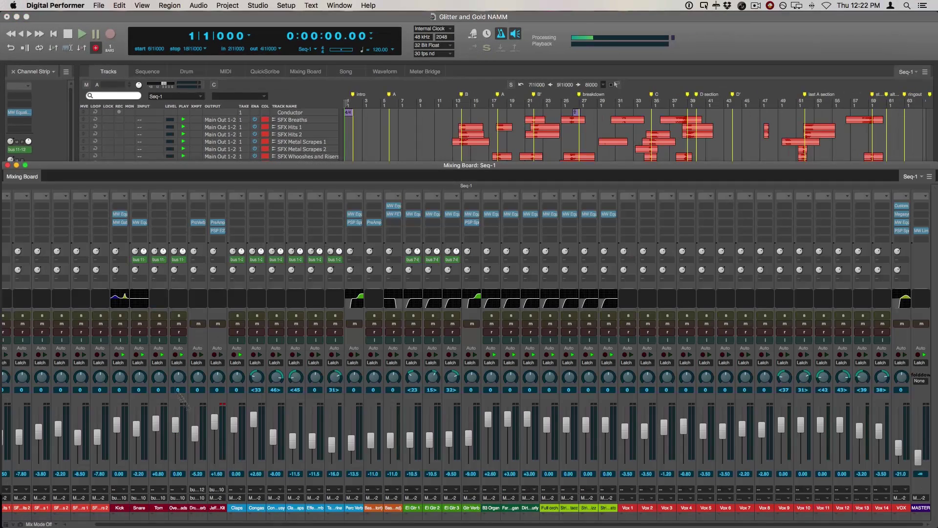
{"action": "left_click_drag", "start_coordinate": [120, 315], "coordinate": [179, 316]}
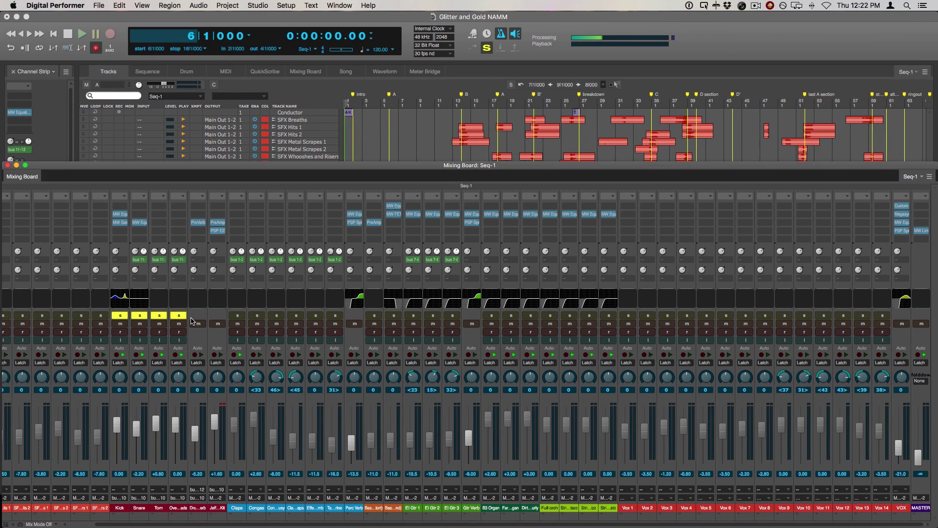
{"action": "key", "text": "space"}
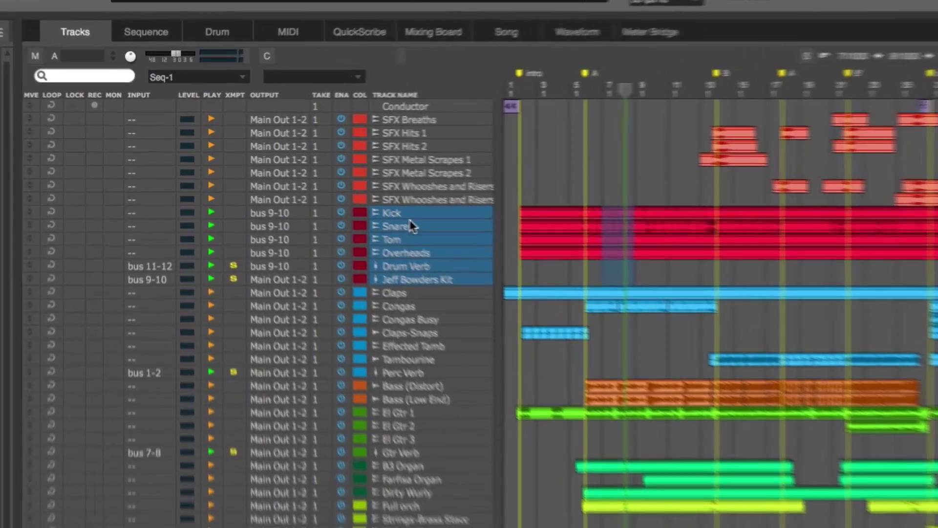
- Examine the bus inputs and outputs of the Kick, Snare, Tom, Overheads and Drum Verb tracks and the drum kit submix
{"action": "left_click", "coordinate": [291, 171]}
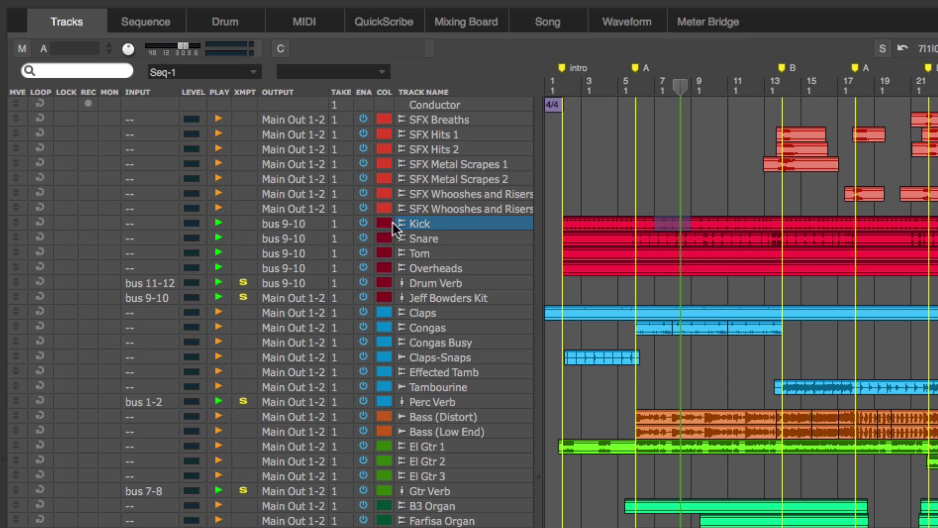
{"action": "left_click", "coordinate": [428, 240]}
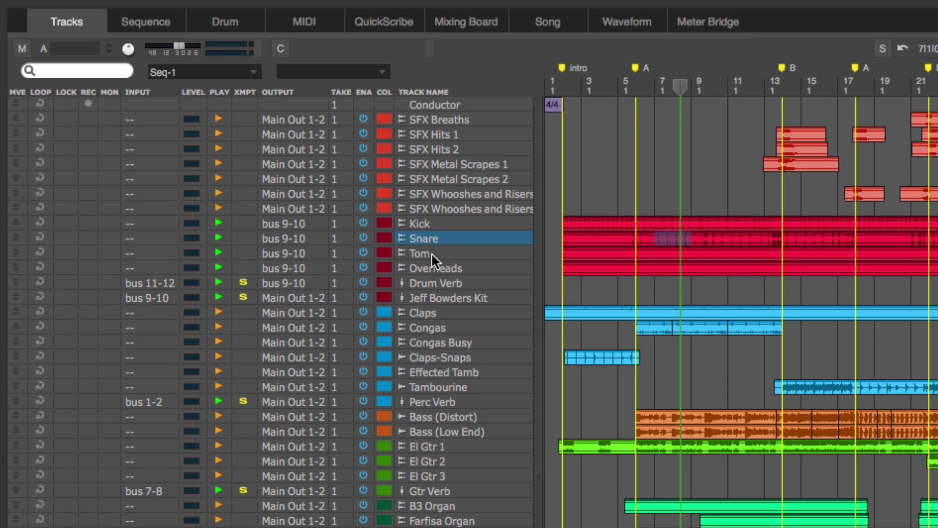
{"action": "left_click", "coordinate": [430, 253]}
{"action": "left_click", "coordinate": [436, 279]}
{"action": "left_click", "coordinate": [435, 268]}
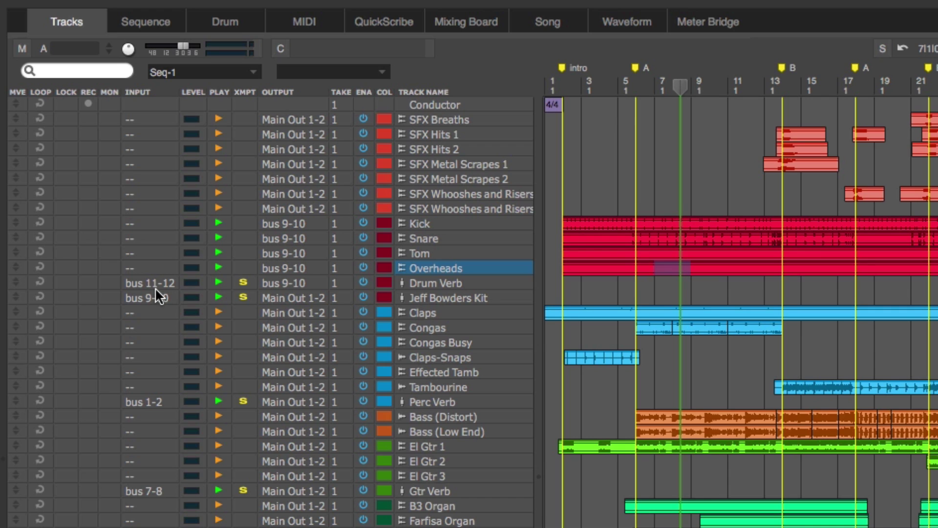
{"action": "left_click", "coordinate": [292, 285]}
{"action": "left_click", "coordinate": [292, 284]}
{"action": "left_click", "coordinate": [419, 300]}
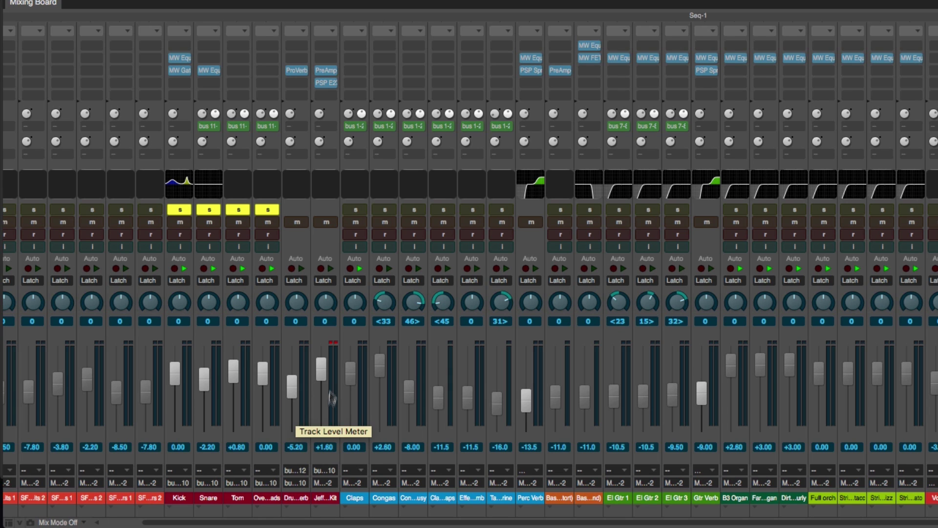
- Solo only the Kick channel and compare its MasterWorks EQ bypassed and active during playback
{"action": "left_click", "coordinate": [179, 210], "text": "alt"}
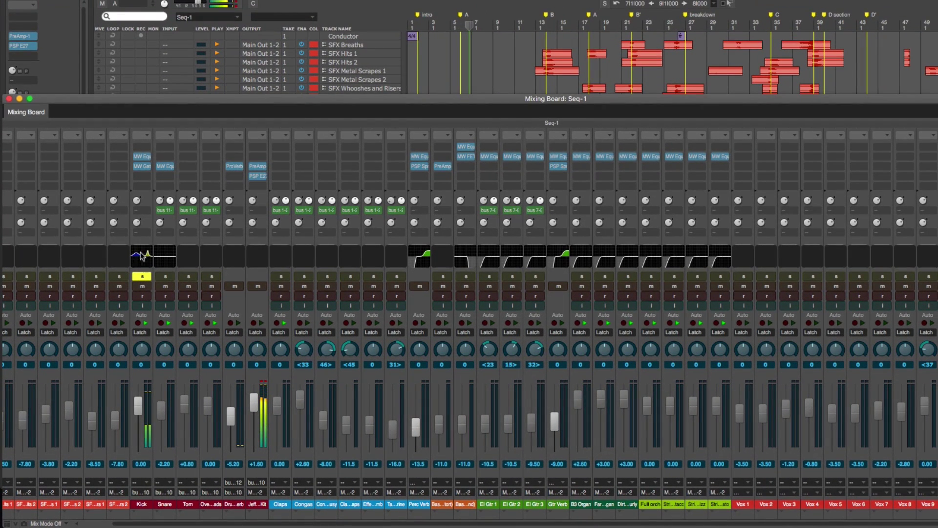
{"action": "left_click", "coordinate": [139, 157]}
{"action": "left_click", "coordinate": [627, 73]}
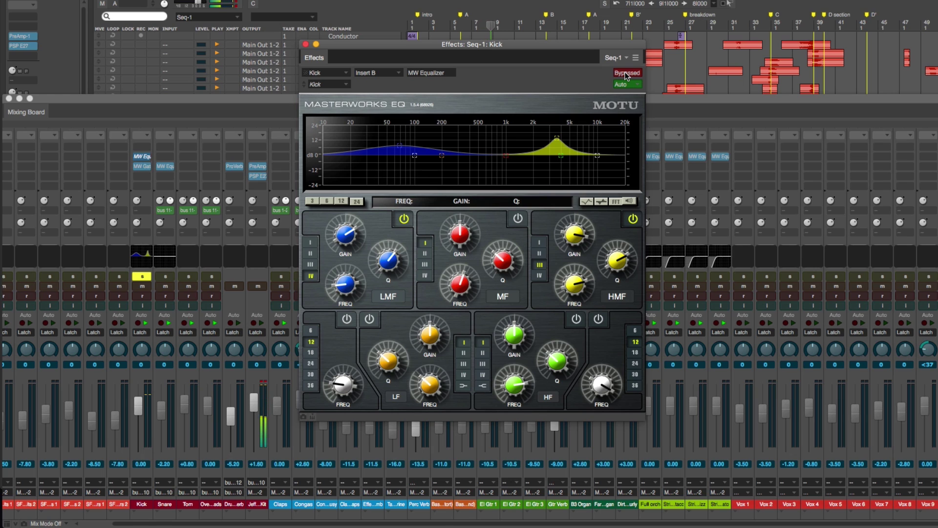
{"action": "left_click", "coordinate": [627, 73]}
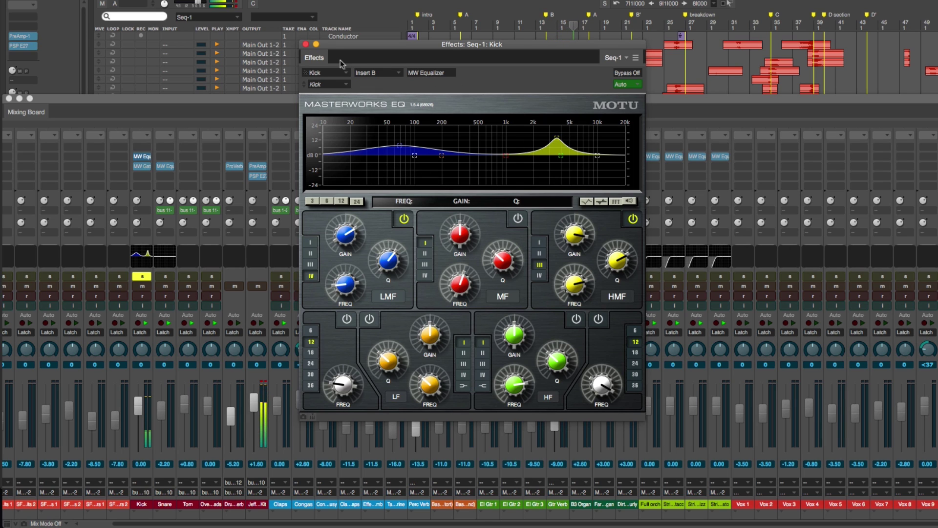
{"action": "left_click", "coordinate": [306, 44]}
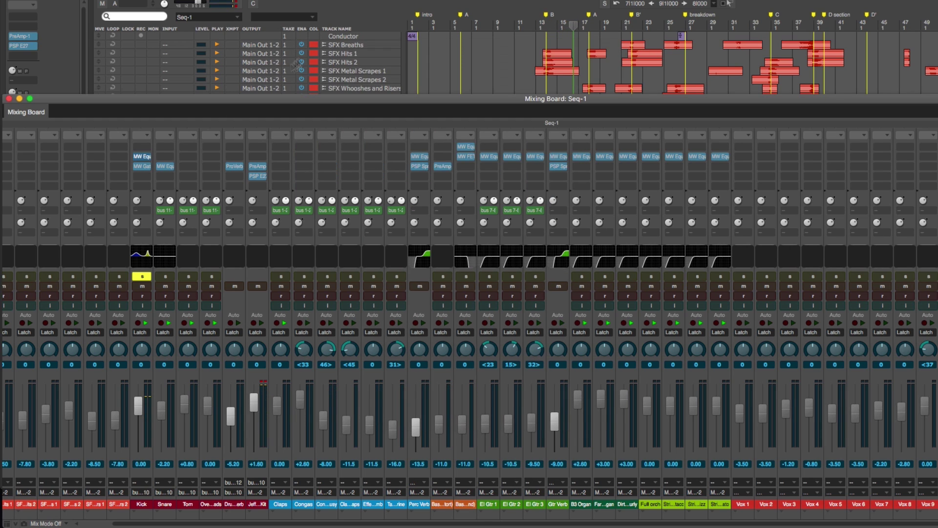
- Compare the Kick channel's MasterWorks Gate bypassed and active during playback
{"action": "left_click", "coordinate": [141, 167]}
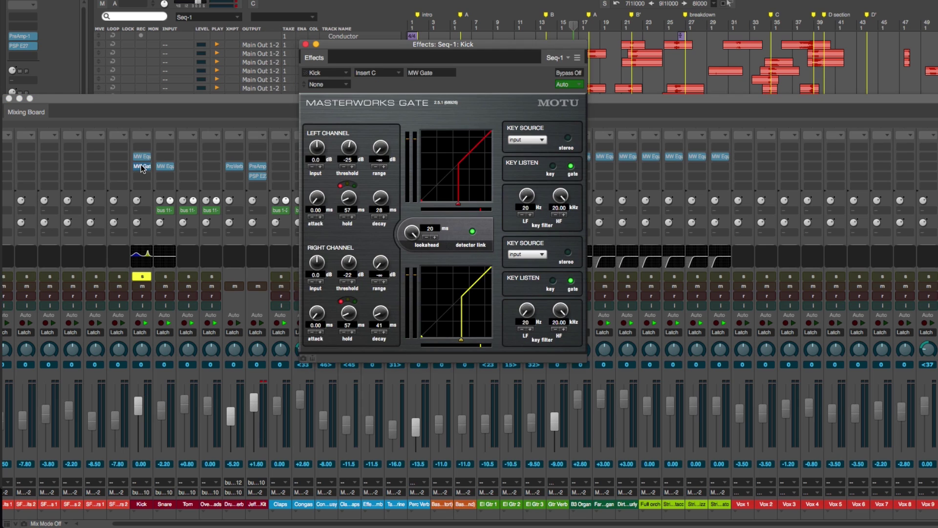
{"action": "left_click", "coordinate": [565, 73]}
{"action": "key", "text": "space"}
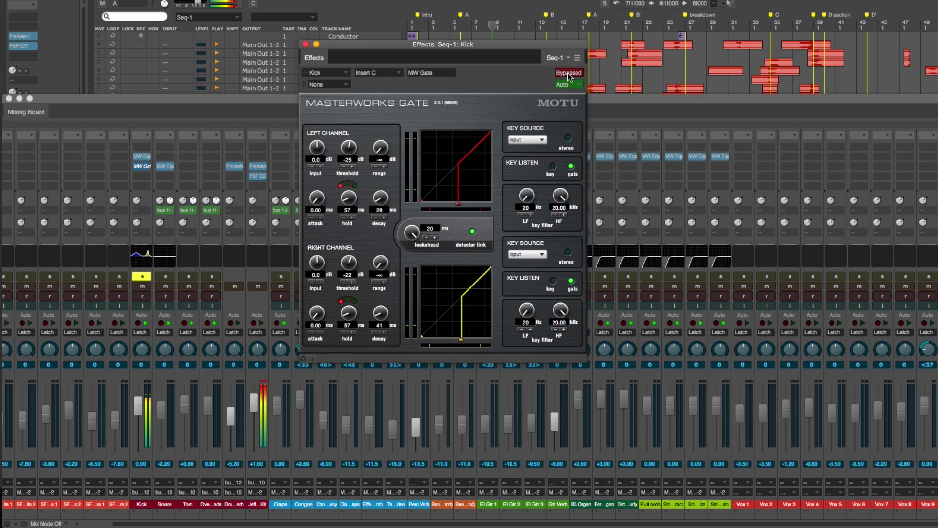
{"action": "left_click", "coordinate": [569, 73]}
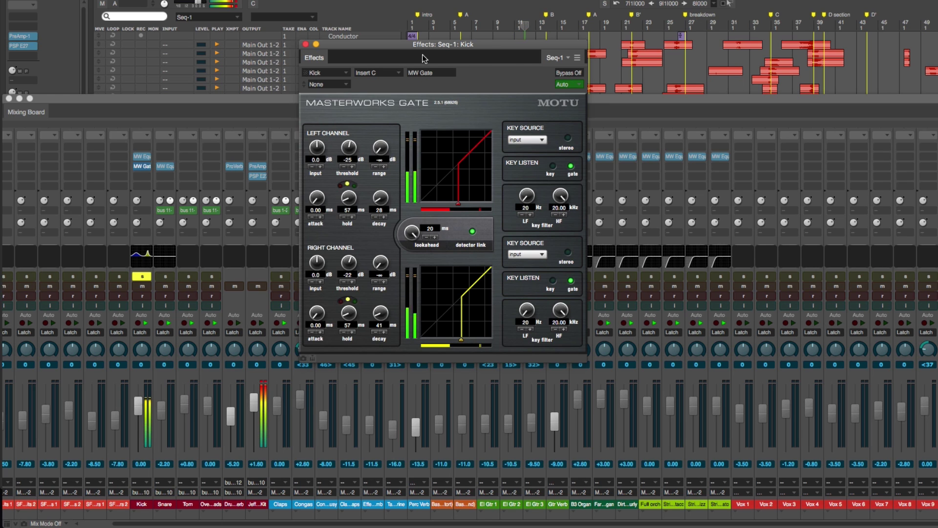
- Solo the Snare, Tom and Overheads channels together with Kick and view the ProVerb settings on the Drum Verb channel
{"action": "left_click_drag", "start_coordinate": [165, 276], "coordinate": [213, 276]}
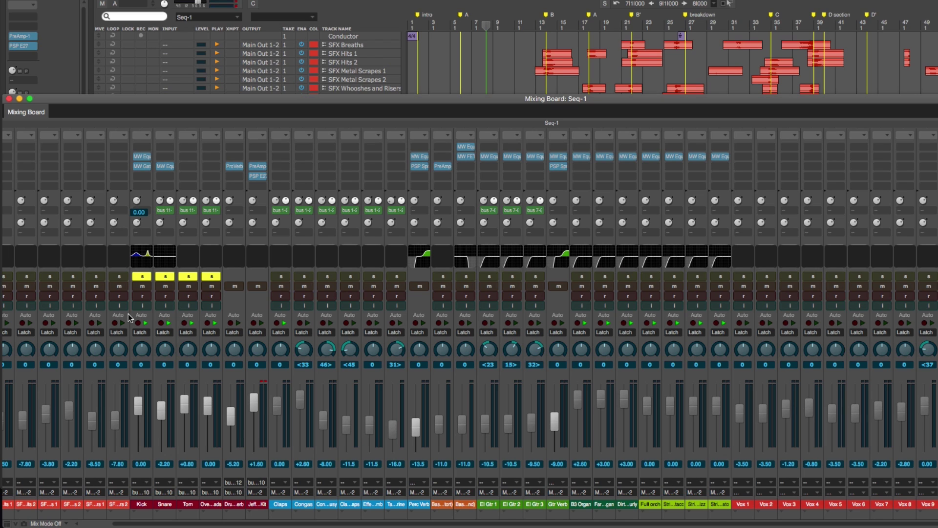
{"action": "mouse_move", "coordinate": [141, 221]}
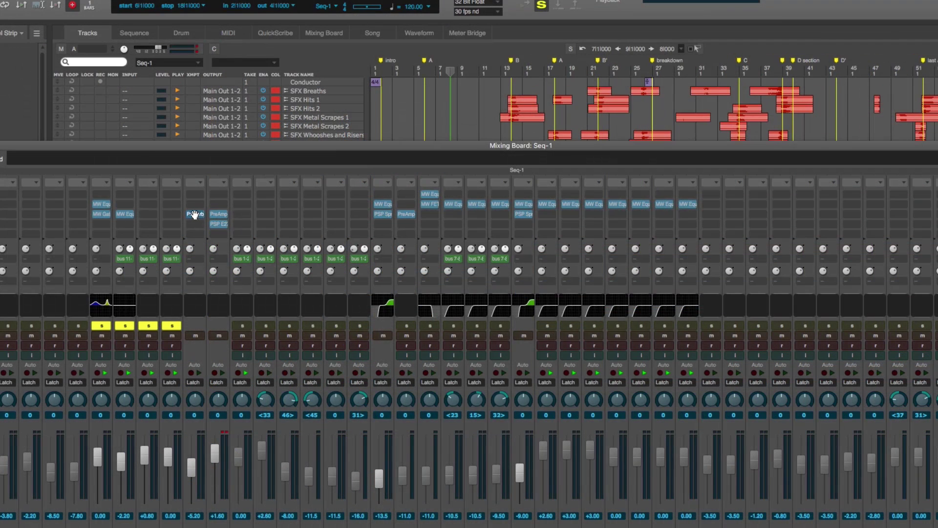
{"action": "left_click", "coordinate": [195, 213]}
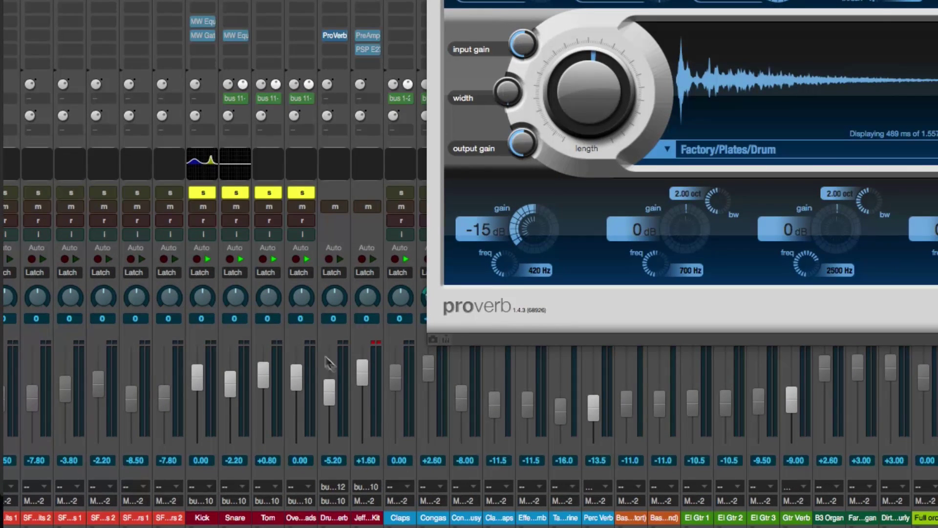
- Compare the drums with the Drum Verb level pulled down to -∞ during playback, and set its fader to -6.50 dB
{"action": "left_click_drag", "start_coordinate": [330, 364], "coordinate": [341, 409]}
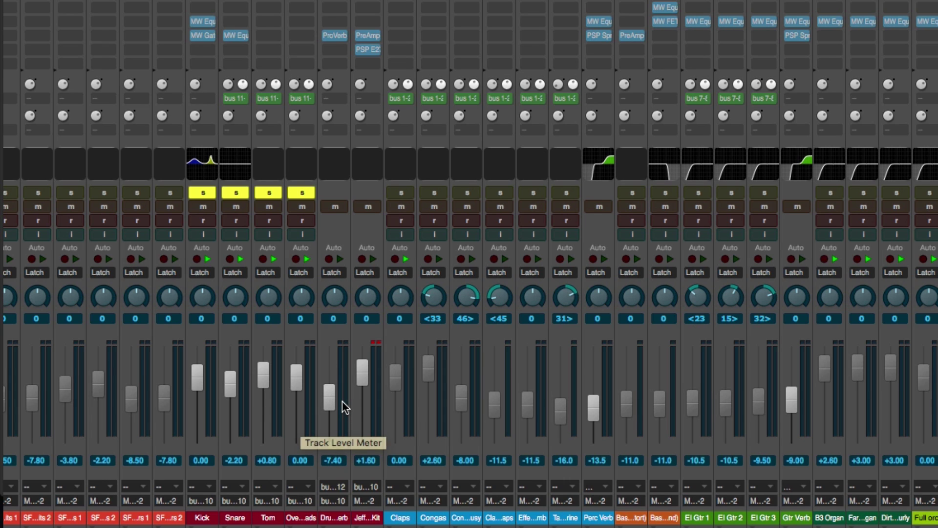
{"action": "left_click_drag", "start_coordinate": [342, 400], "coordinate": [341, 442]}
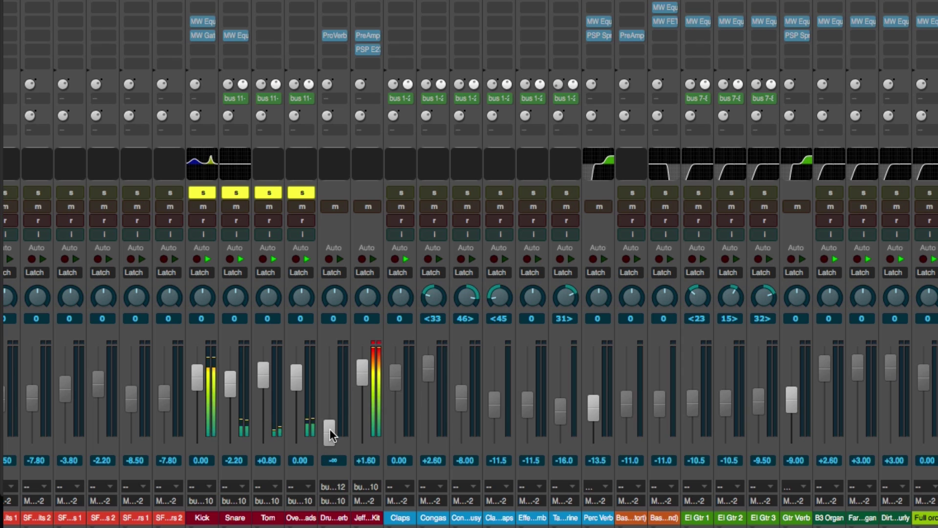
{"action": "left_click_drag", "start_coordinate": [329, 429], "coordinate": [333, 394]}
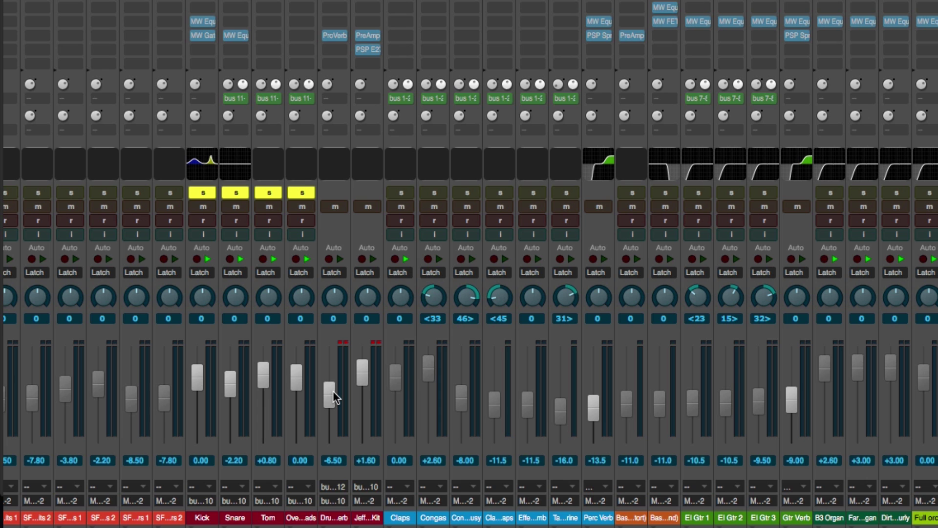
- Compare the drum kit submix's PreAmp-1 insert bypassed and active during playback, and close the effect window
{"action": "left_click", "coordinate": [372, 516]}
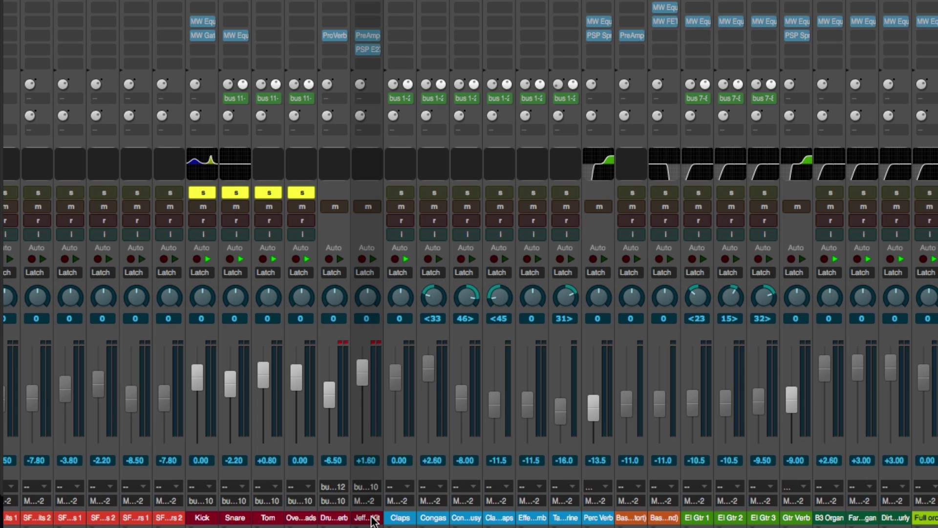
{"action": "double_click", "coordinate": [368, 35]}
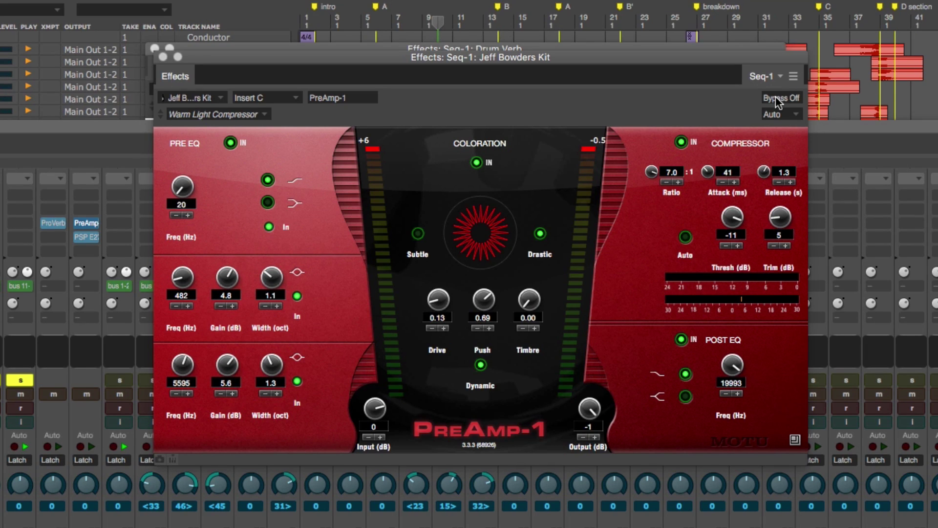
{"action": "left_click", "coordinate": [779, 100]}
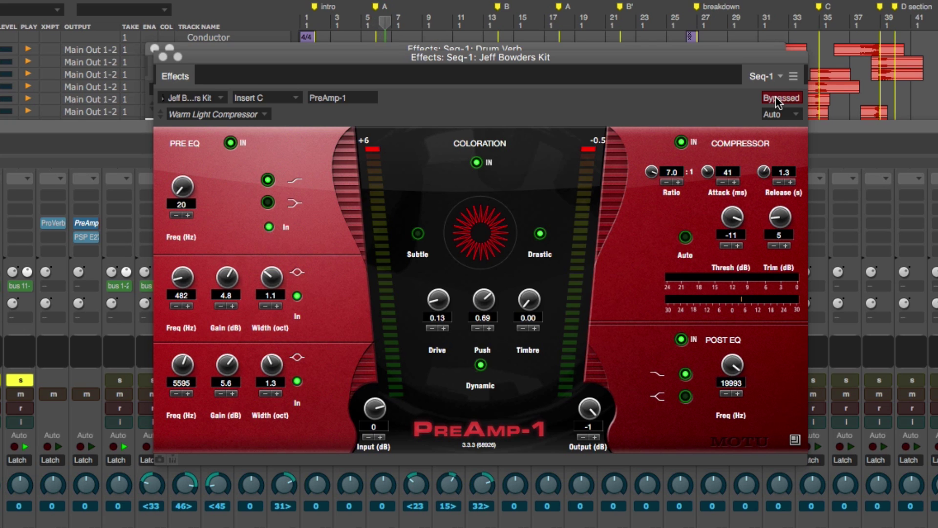
{"action": "left_click", "coordinate": [781, 100]}
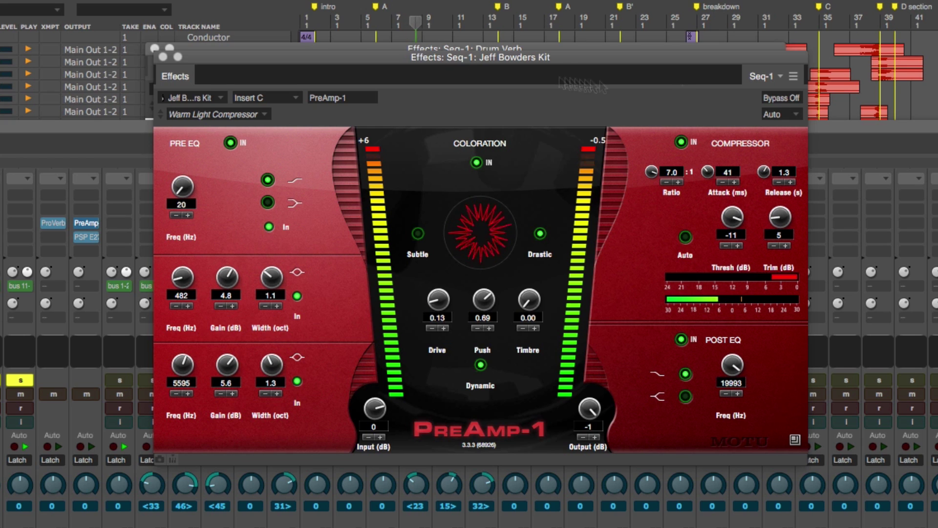
{"action": "left_click", "coordinate": [162, 57]}
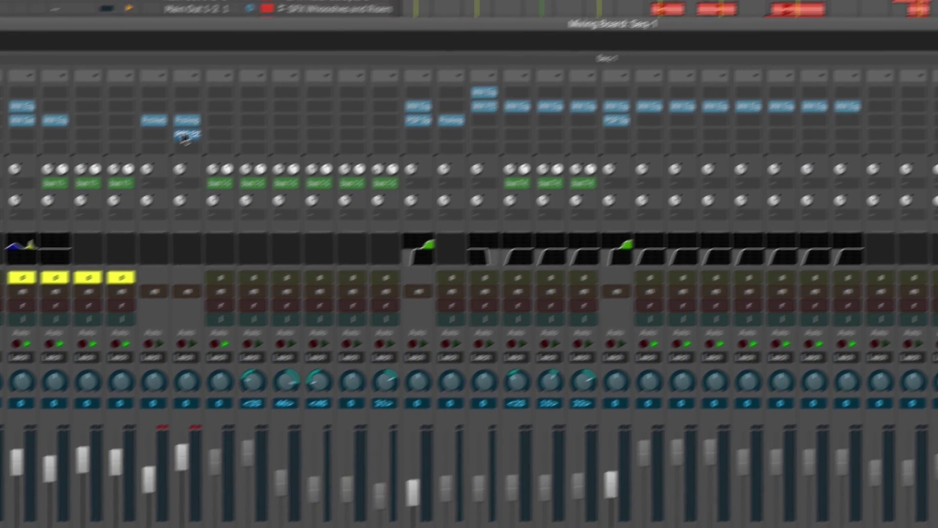
- Adjust the first high band's gain in the PSP E27 equalizer on the drum kit submix and close the effect window
{"action": "left_click", "coordinate": [185, 135]}
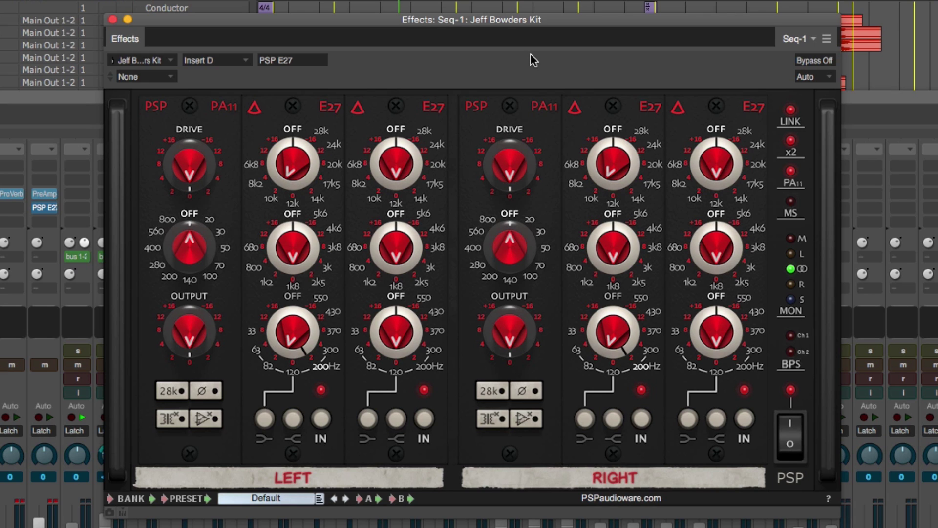
{"action": "left_click_drag", "start_coordinate": [295, 165], "coordinate": [300, 195]}
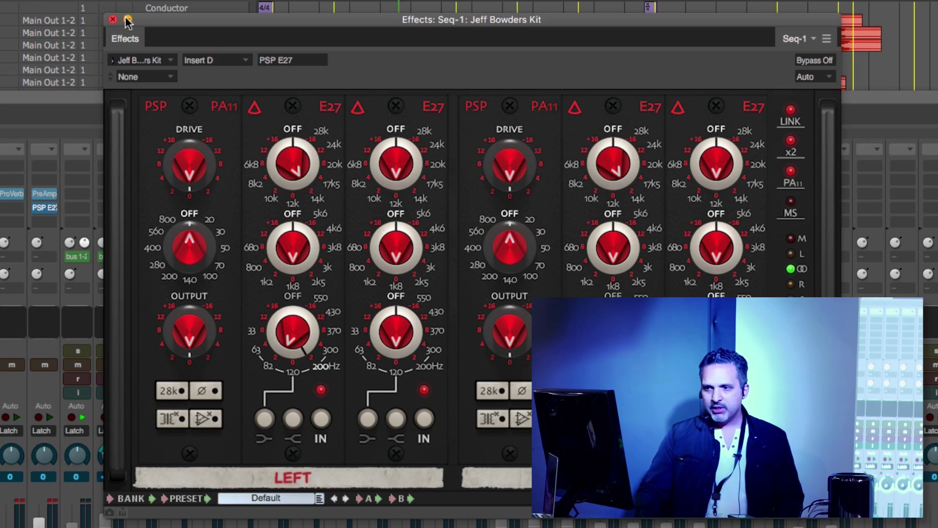
{"action": "left_click", "coordinate": [112, 19]}
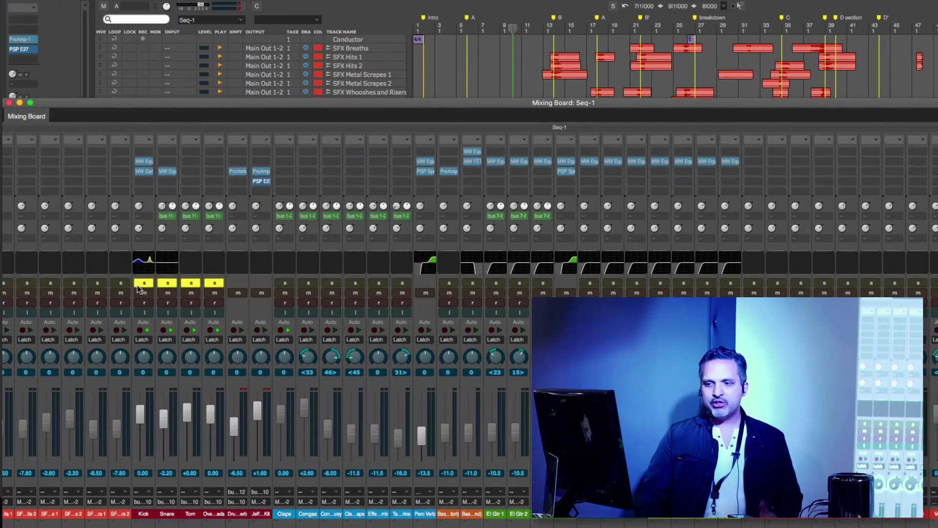
- Clear the drum solos, solo all seven SFX channels, and play the sequence from measure 34
{"action": "left_click", "coordinate": [144, 283], "text": "alt"}
{"action": "scroll", "coordinate": [97, 303], "scroll_direction": "left", "scroll_amount": 3}
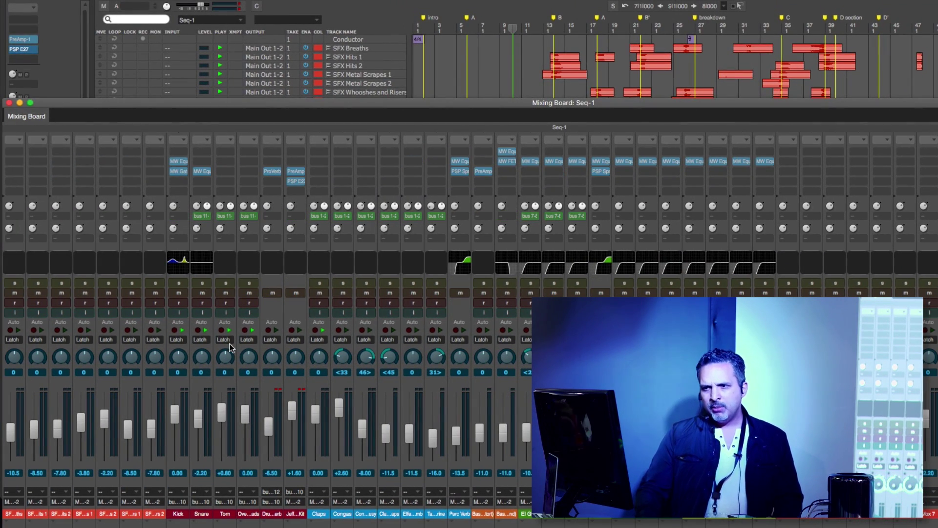
{"action": "left_click_drag", "start_coordinate": [15, 283], "coordinate": [156, 283]}
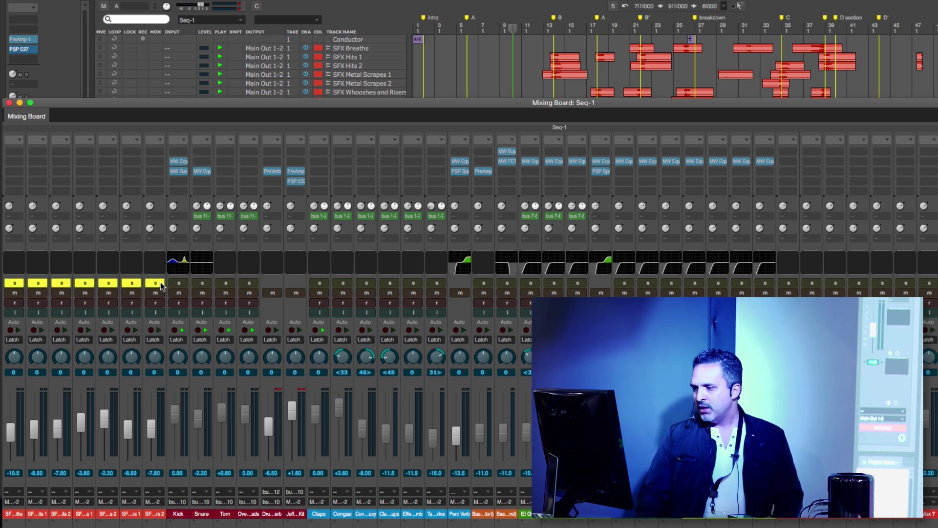
{"action": "key", "text": "period"}
{"action": "type", "text": "34"}
{"action": "key", "text": "Return"}
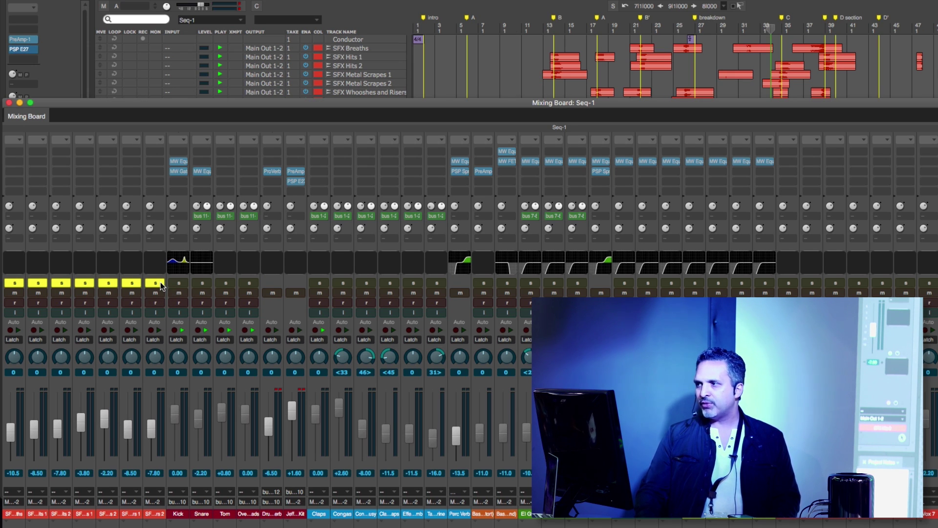
{"action": "key", "text": "space"}
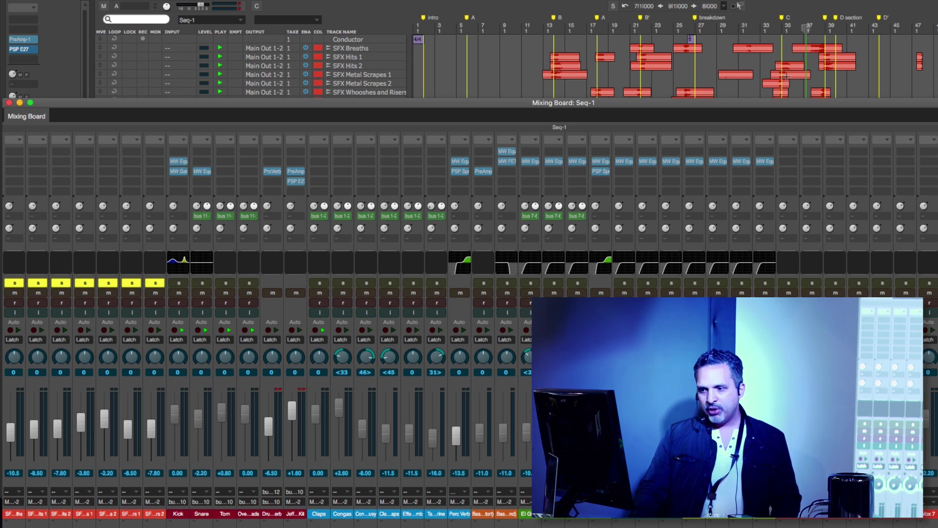
- Solo only the percussion channels from Claps to Tambourine and examine their regions and outputs in the track overview
{"action": "left_click_drag", "start_coordinate": [319, 283], "coordinate": [437, 283]}
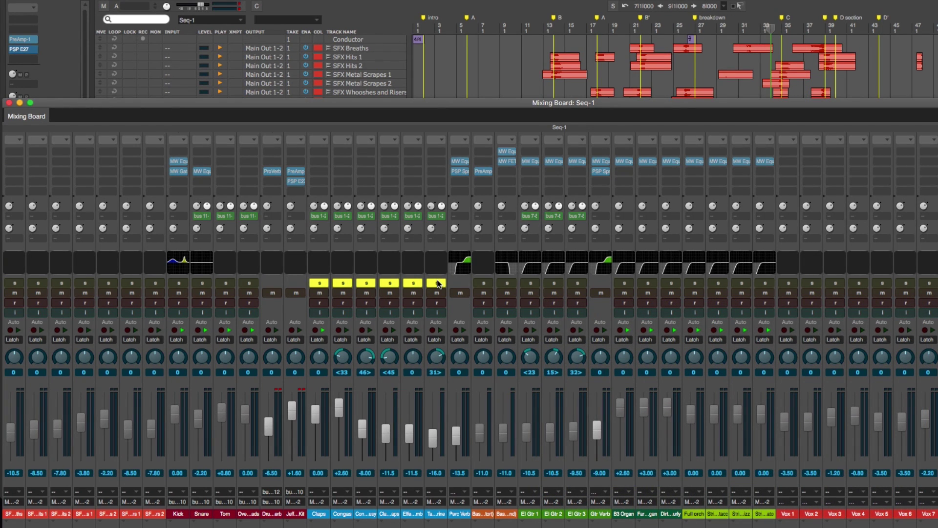
{"action": "left_click", "coordinate": [692, 77]}
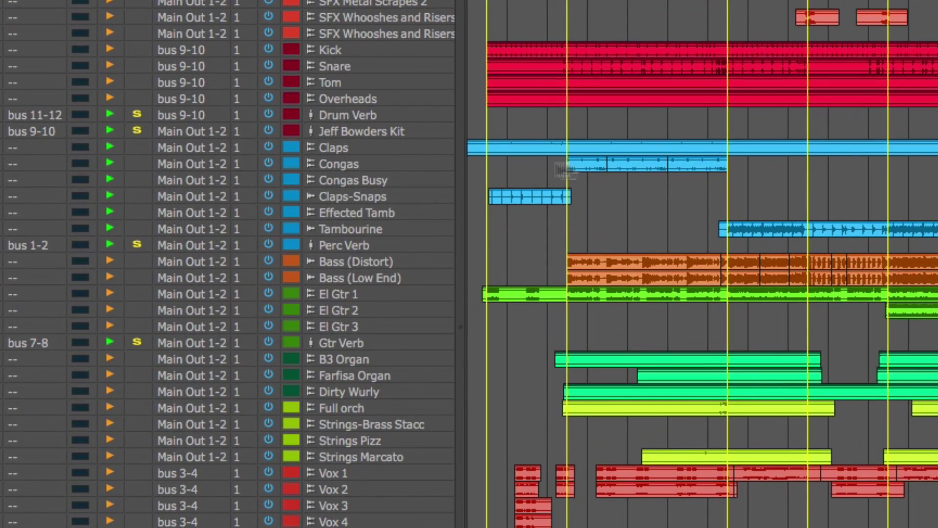
{"action": "left_click_drag", "start_coordinate": [356, 153], "coordinate": [365, 242]}
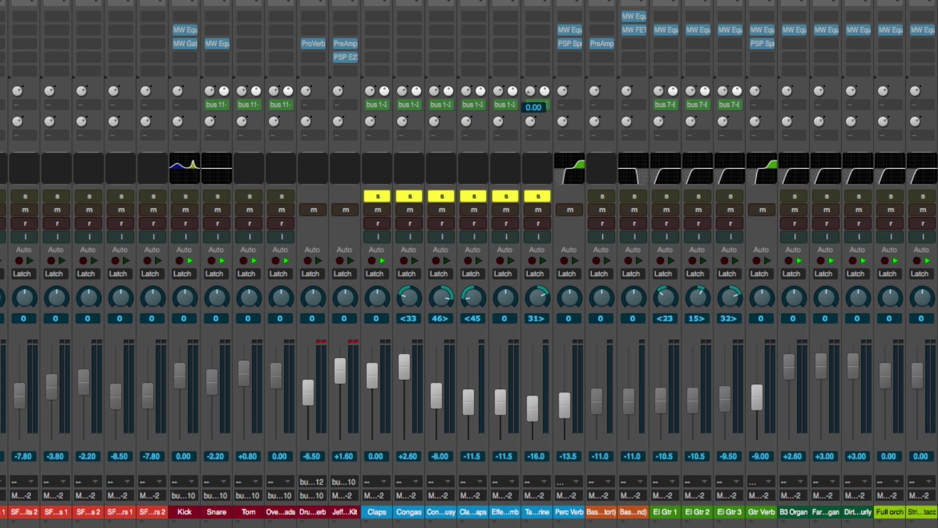
- Examine the Perc Verb channel's MasterWorks EQ curve and its PSP SpringBox reverb settings
{"action": "left_click", "coordinate": [575, 516]}
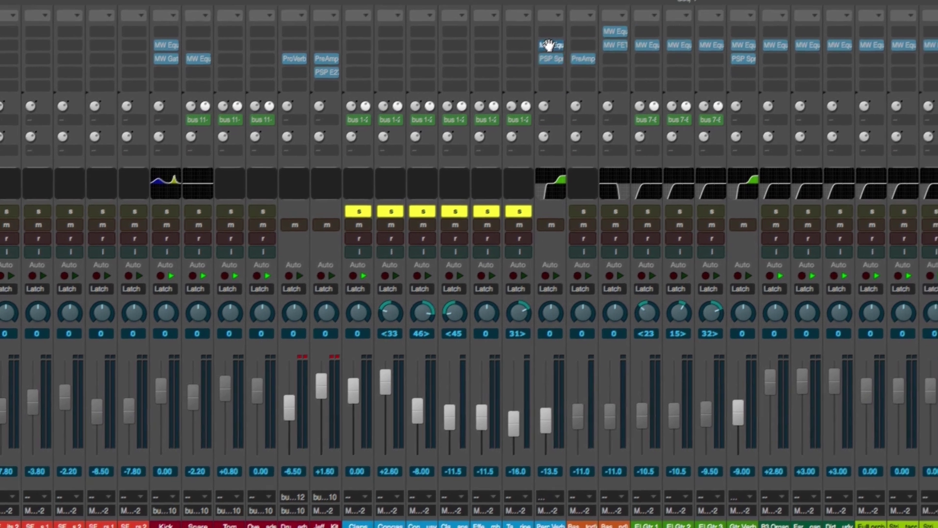
{"action": "left_click", "coordinate": [566, 29]}
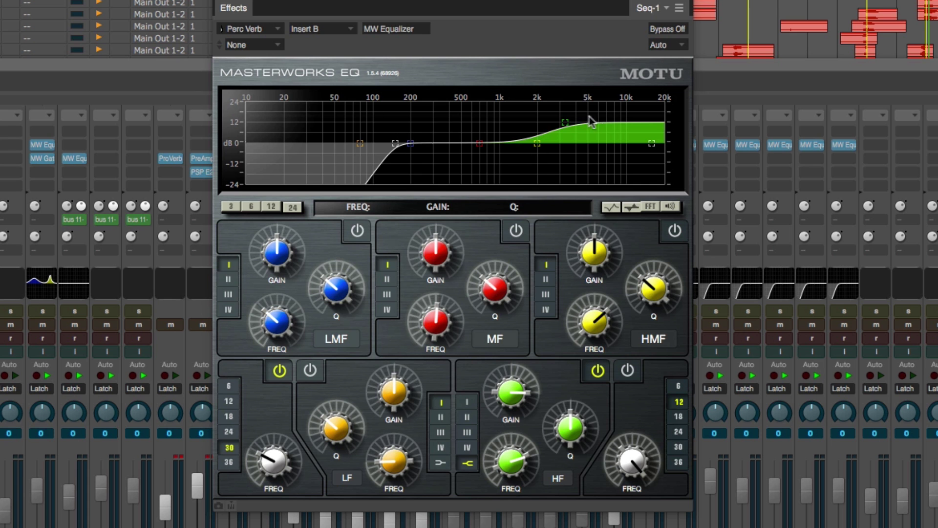
{"action": "left_click", "coordinate": [224, 3]}
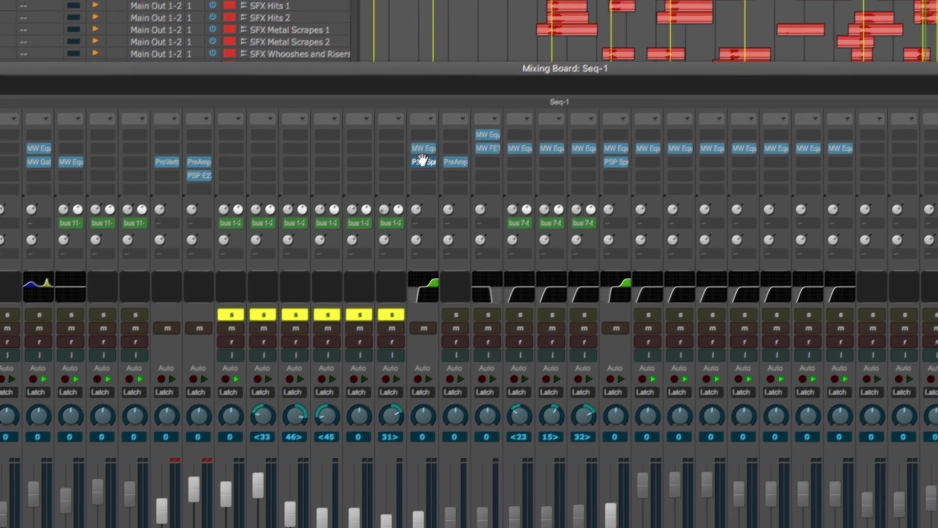
{"action": "left_click", "coordinate": [422, 161]}
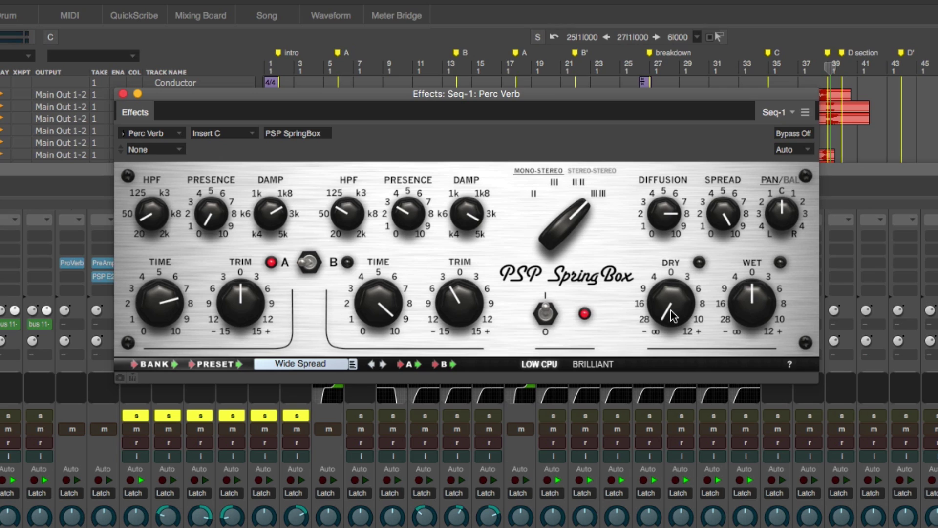
- Compare the percussion with Perc Verb muted and unmuted, raise the Perc Verb fader to -10.5 dB, and close the SpringBox window
{"action": "left_click_drag", "start_coordinate": [383, 97], "coordinate": [506, 0]}
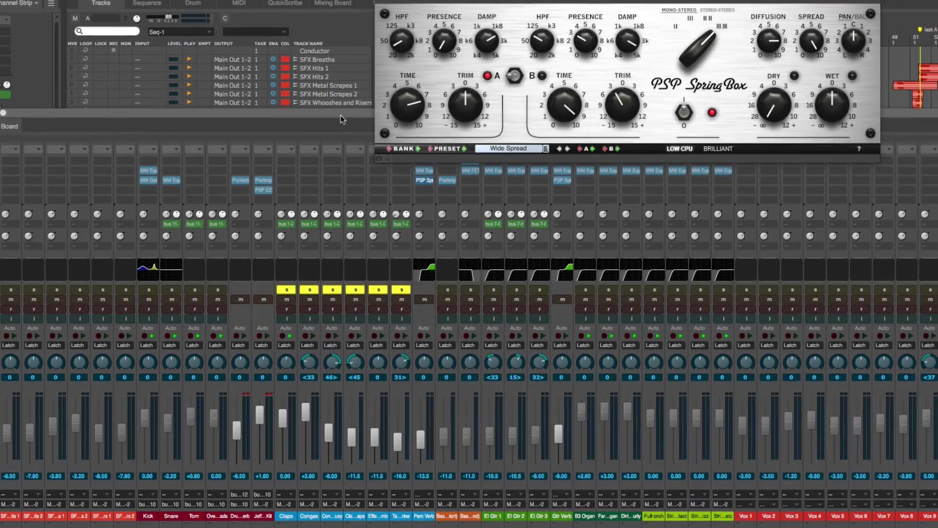
{"action": "left_click", "coordinate": [226, 164]}
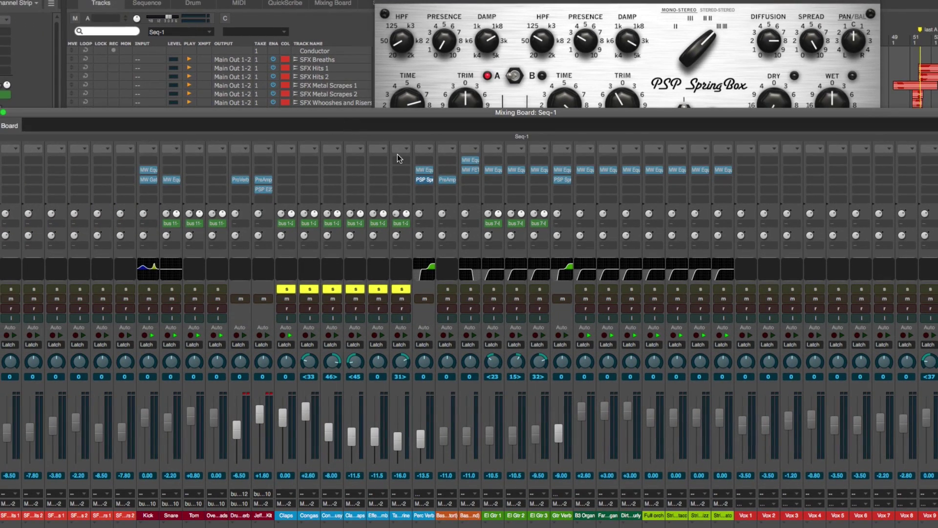
{"action": "left_click", "coordinate": [428, 299]}
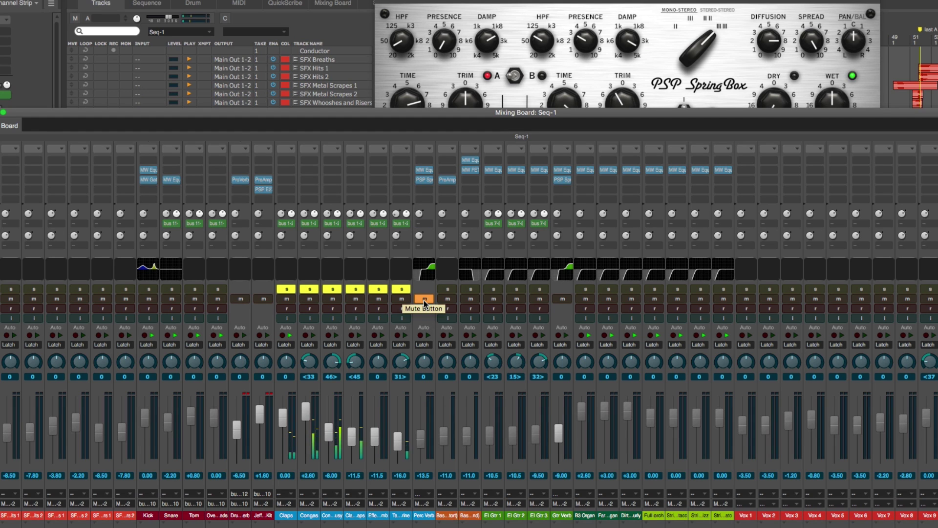
{"action": "left_click", "coordinate": [423, 299]}
{"action": "mouse_move", "coordinate": [421, 437]}
{"action": "left_mouse_down"}
{"action": "mouse_move", "coordinate": [425, 415]}
{"action": "mouse_move", "coordinate": [427, 438]}
{"action": "left_mouse_up"}
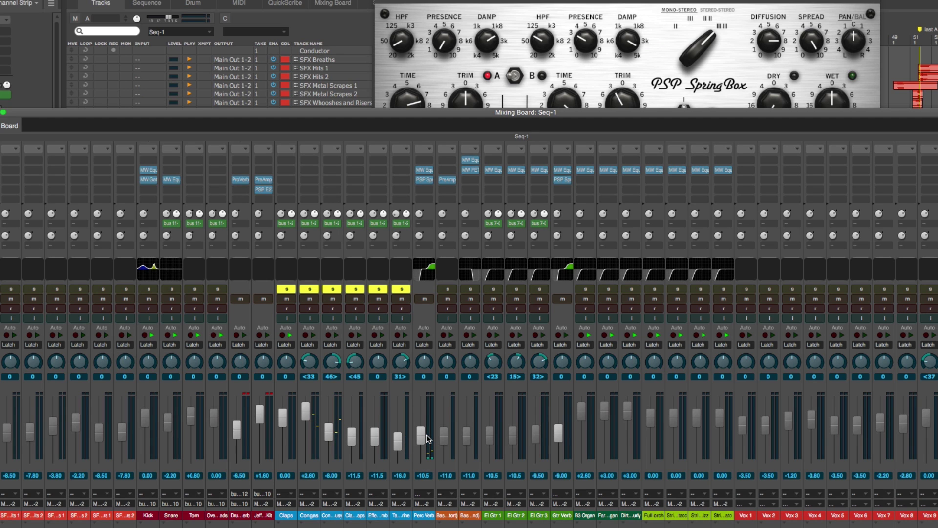
{"action": "key", "text": "super+w"}
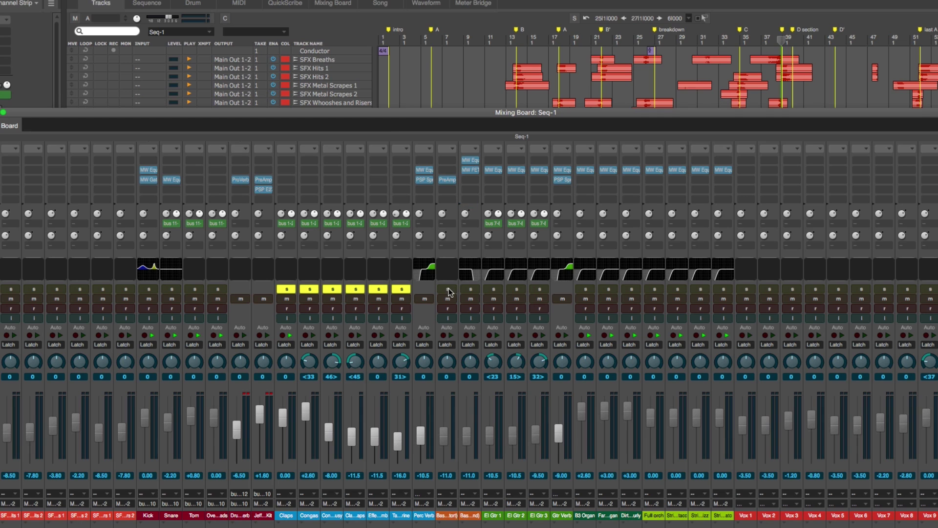
- Replace the percussion solos with the bass channels and examine the Bass (Distort) and Bass (Low End) regions in the track overview
{"action": "left_click_drag", "start_coordinate": [448, 290], "coordinate": [466, 289]}
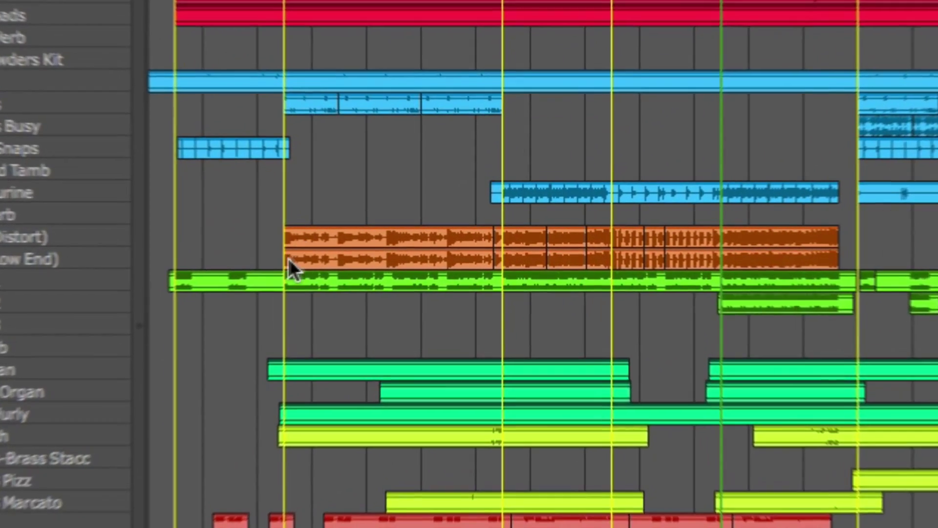
{"action": "left_click_drag", "start_coordinate": [338, 244], "coordinate": [768, 229]}
{"action": "left_click_drag", "start_coordinate": [904, 229], "coordinate": [901, 232]}
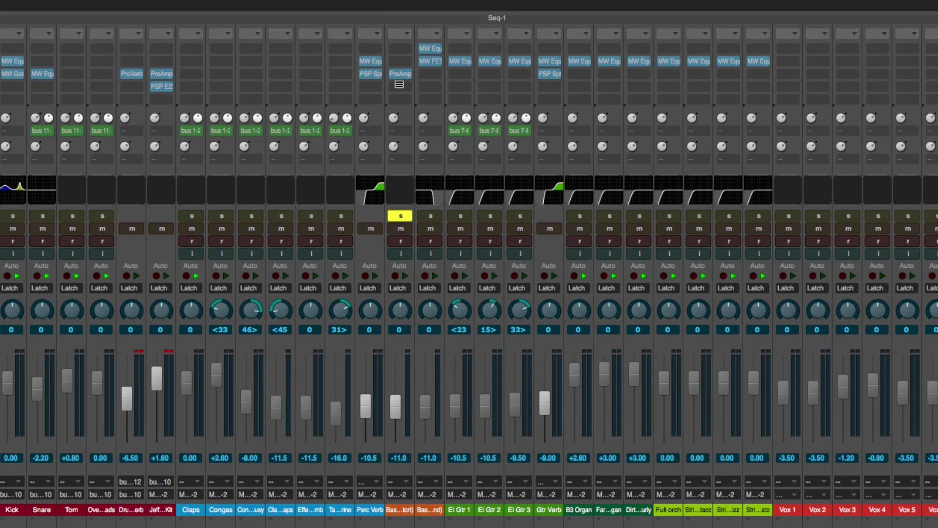
- Compare the Bass (Distort) channel's PreAmp-1 insert bypassed and active during playback, and close the effect window
{"action": "left_click", "coordinate": [400, 74]}
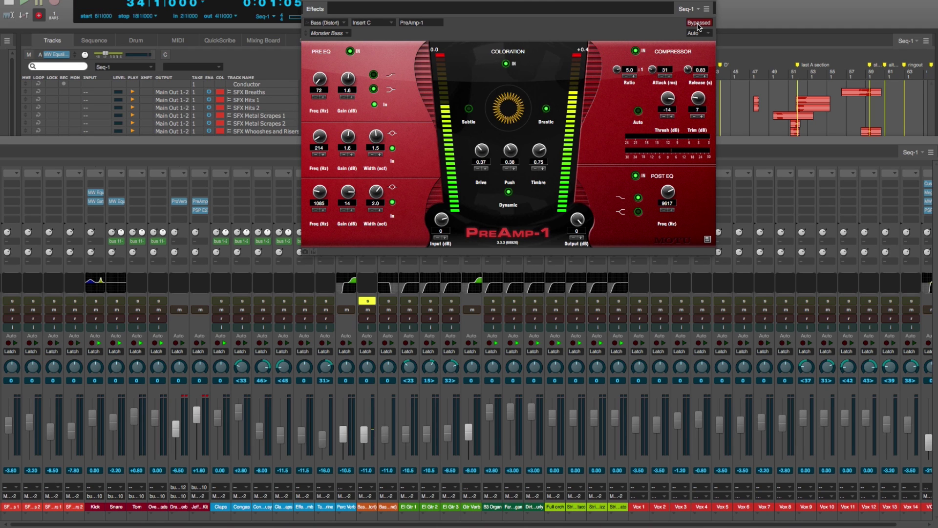
{"action": "left_click", "coordinate": [699, 23]}
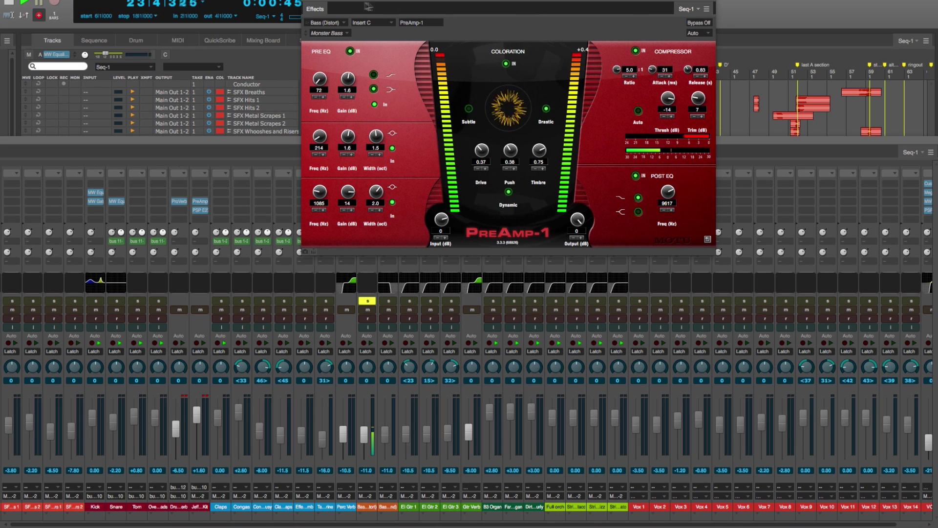
{"action": "left_click", "coordinate": [309, 2]}
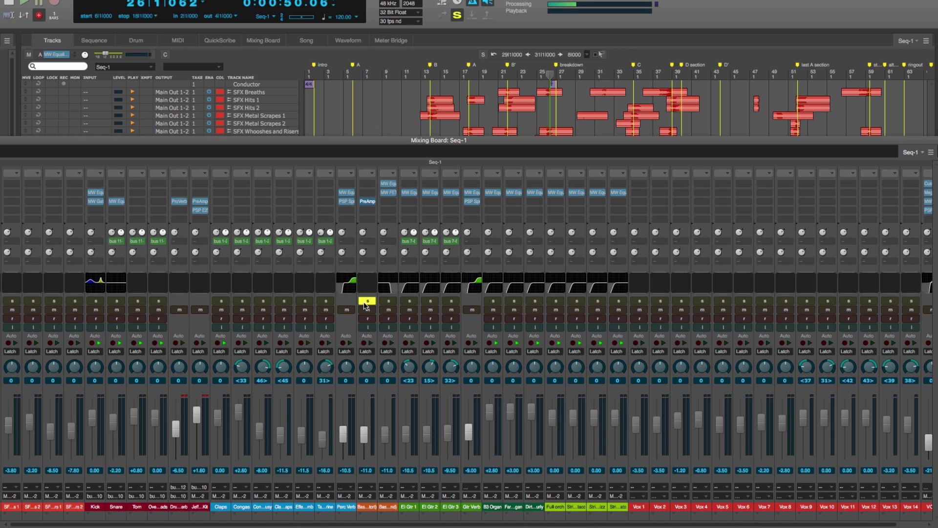
- Solo the Bass (Low End) channel and examine its MasterWorks EQ curve and FET-76 compressor settings
{"action": "left_click", "coordinate": [388, 301]}
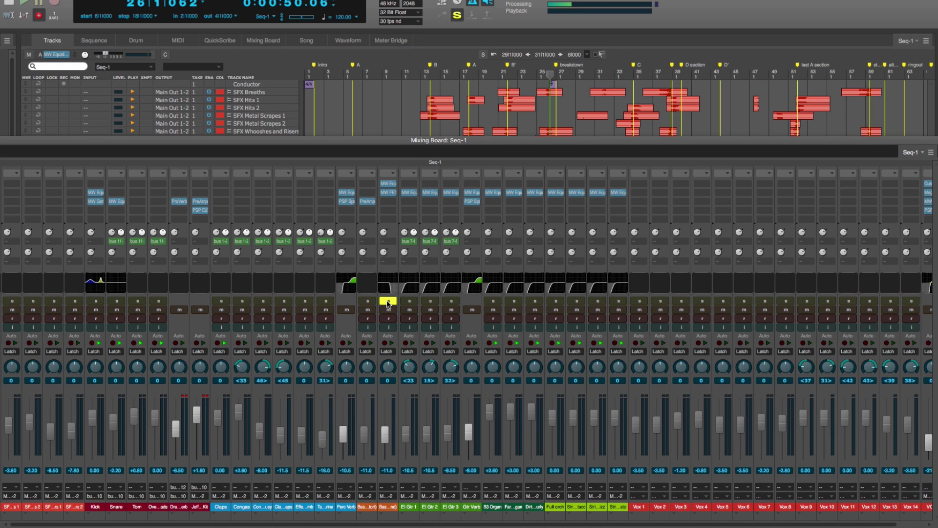
{"action": "left_click", "coordinate": [386, 184]}
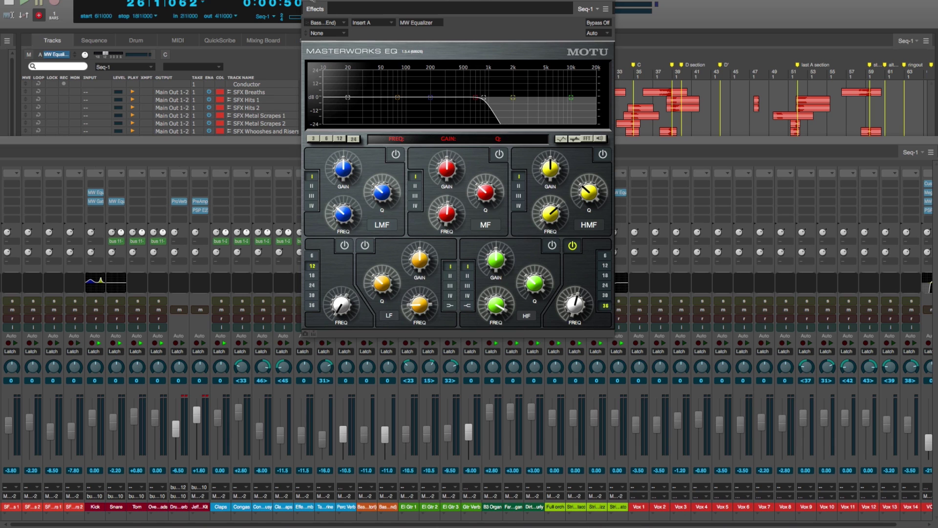
{"action": "left_click", "coordinate": [309, 2]}
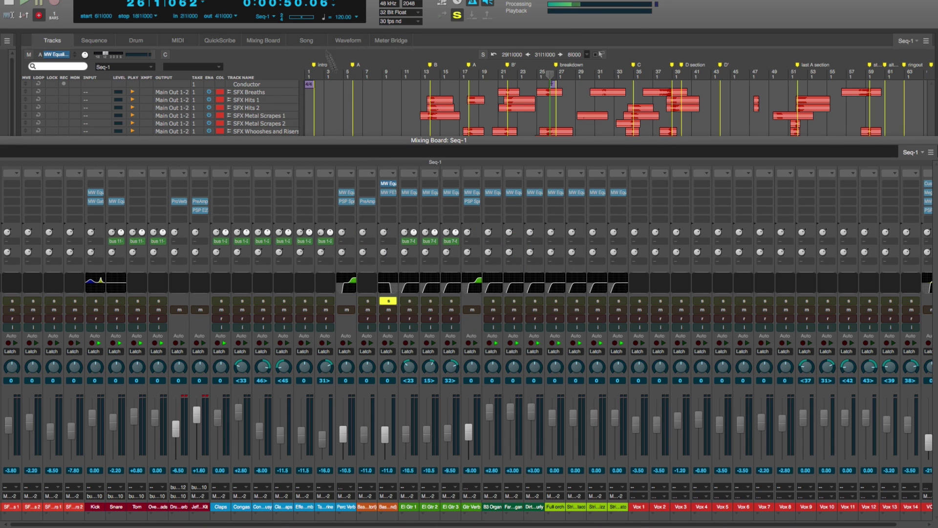
{"action": "left_click", "coordinate": [388, 194]}
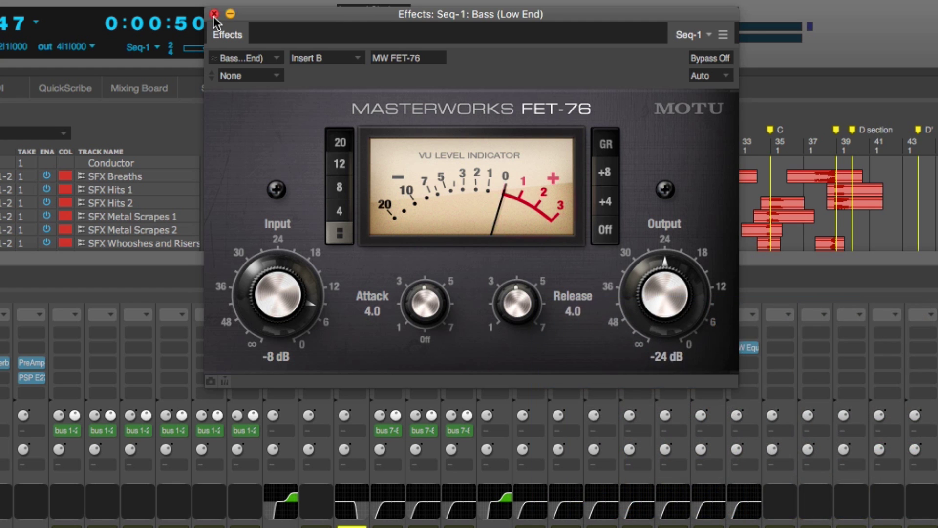
{"action": "left_click", "coordinate": [213, 13]}
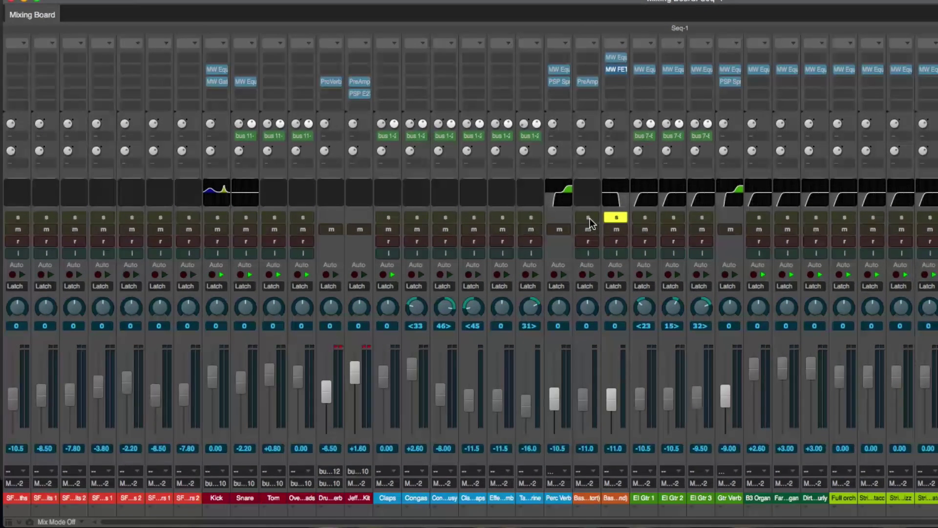
- Solo the SFX, drum, percussion and bass channels together, and during playback set Bass (Distort) to -12.5 dB and Bass (Low End) to -11.5 dB
{"action": "left_click_drag", "start_coordinate": [590, 219], "coordinate": [17, 218]}
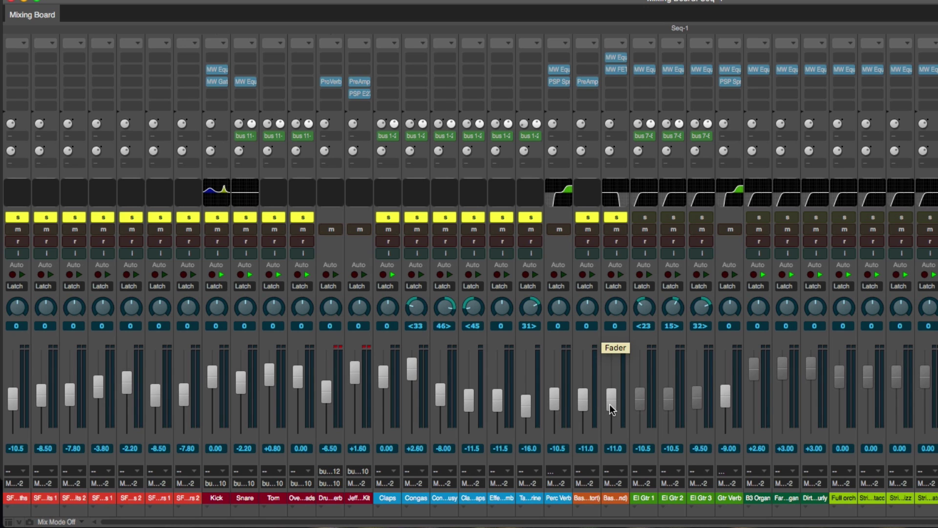
{"action": "key", "text": "space"}
{"action": "left_click_drag", "start_coordinate": [583, 400], "coordinate": [618, 406]}
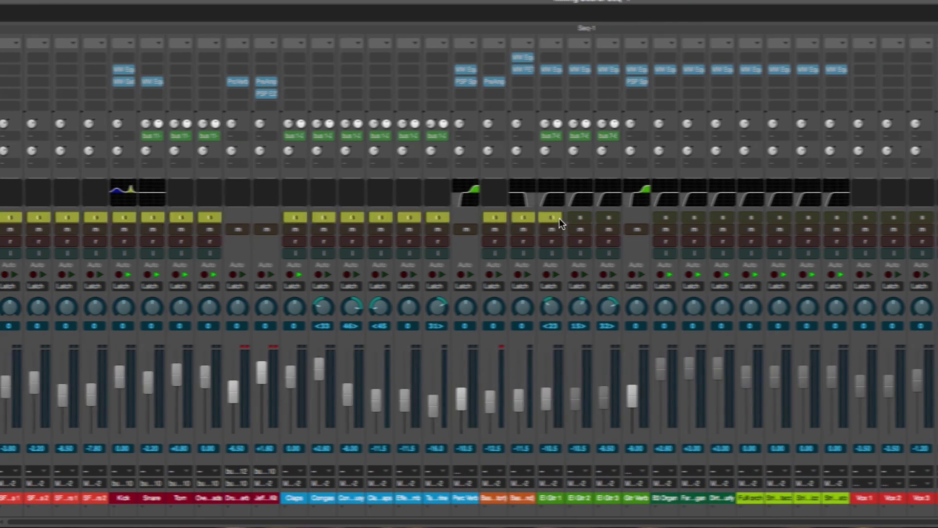
- Solo the three electric guitar channels for playback, and audition El Gtr 1, El Gtr 2 and El Gtr 3 individually
{"action": "left_click_drag", "start_coordinate": [640, 218], "coordinate": [697, 219]}
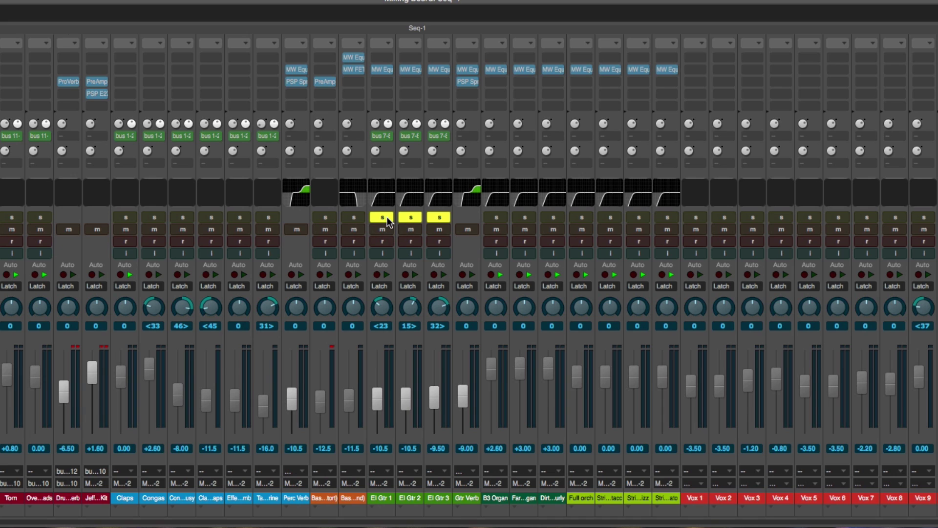
{"action": "key", "text": "space"}
{"action": "left_click", "coordinate": [387, 218], "text": "super"}
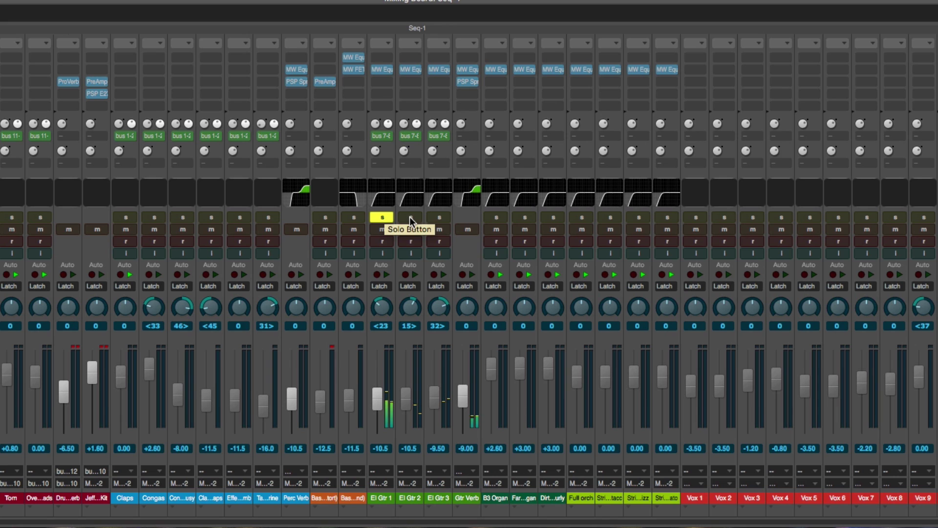
{"action": "left_click", "coordinate": [411, 217], "text": "super"}
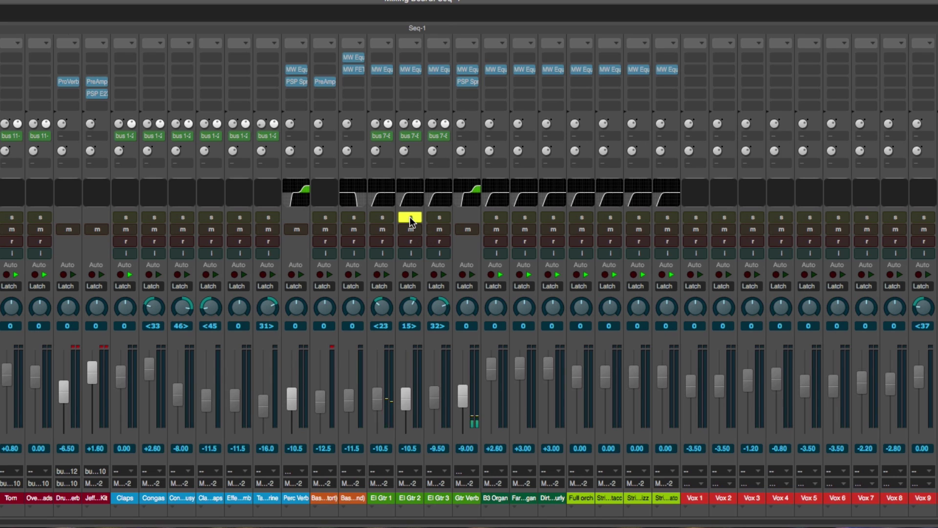
{"action": "left_click", "coordinate": [438, 218], "text": "super"}
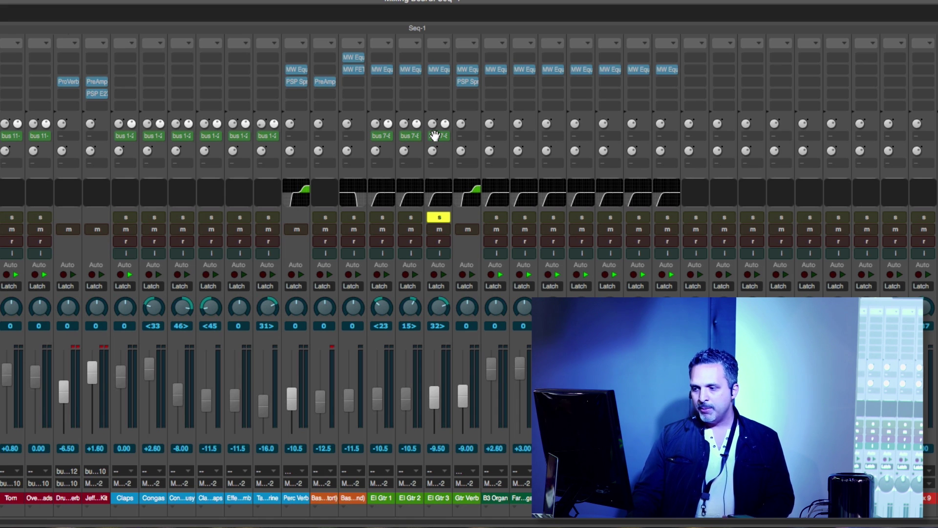
- Examine the Gtr Verb channel's MasterWorks EQ and PSP SpringBox settings, and the EQ curve on El Gtr 1
{"action": "left_click", "coordinate": [467, 497]}
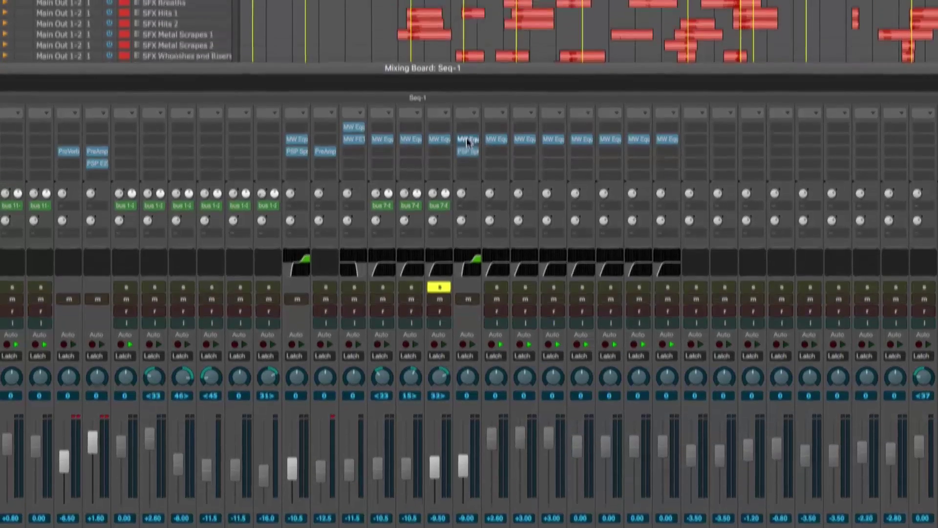
{"action": "left_click", "coordinate": [466, 68]}
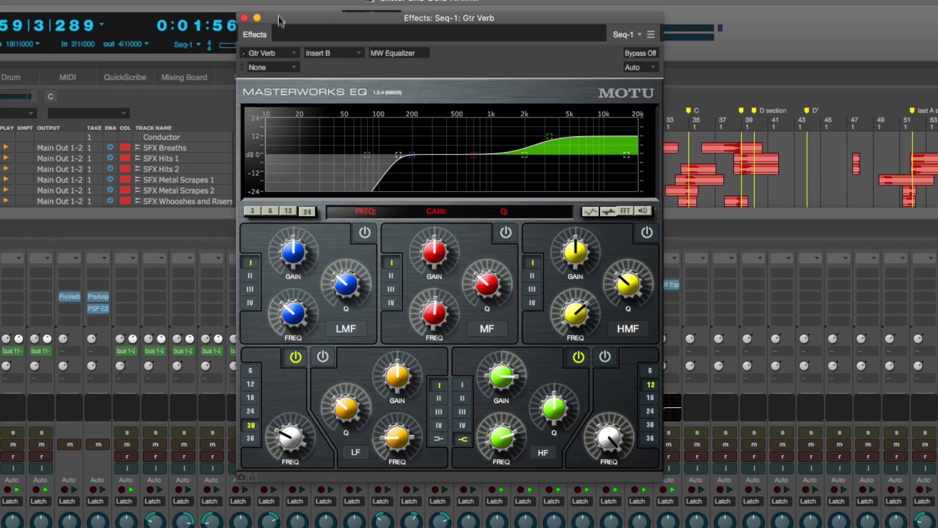
{"action": "left_click", "coordinate": [245, 18]}
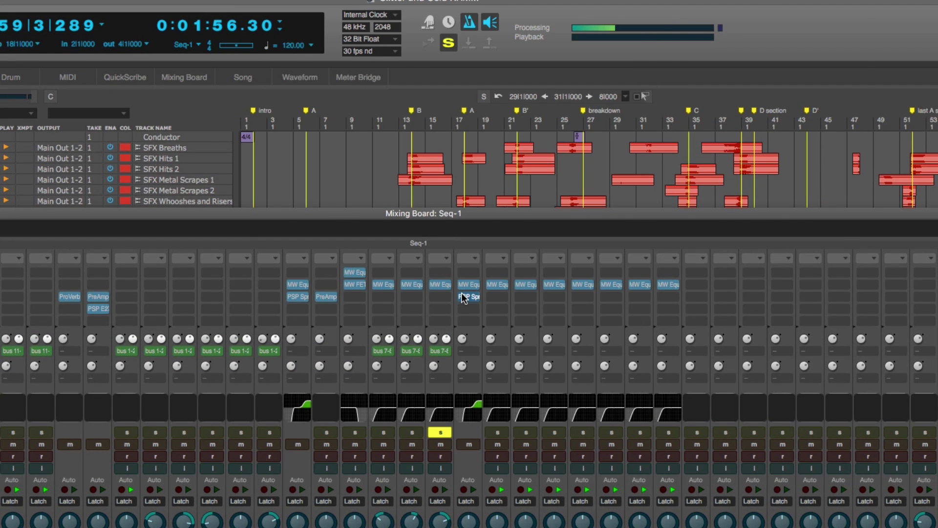
{"action": "left_click", "coordinate": [462, 295]}
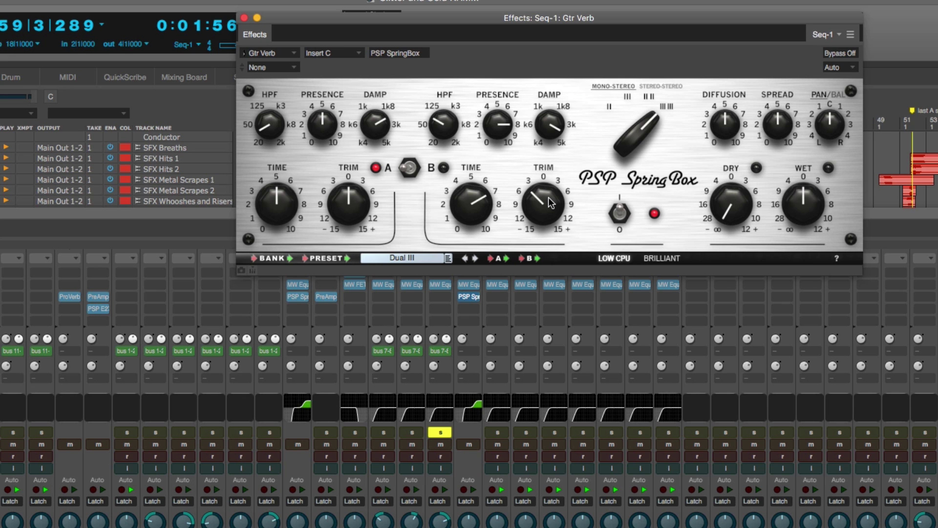
{"action": "left_click", "coordinate": [245, 20]}
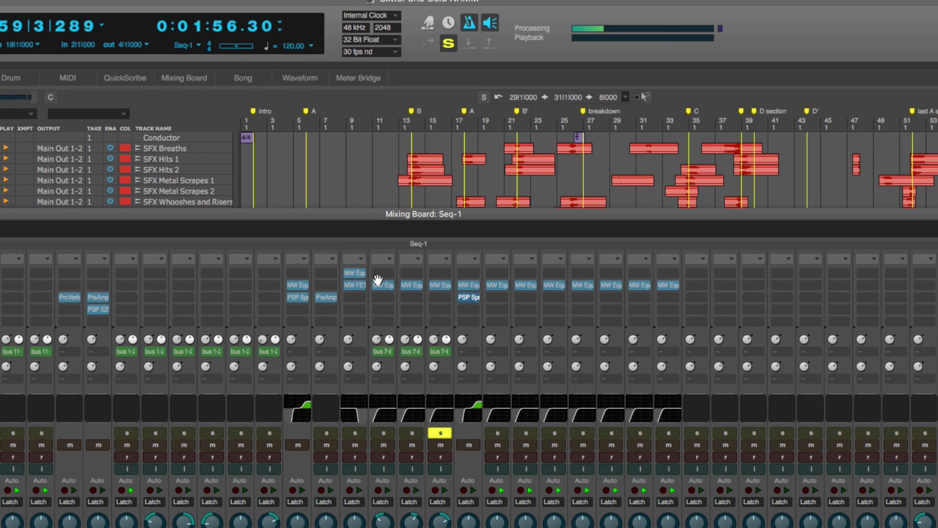
{"action": "left_click", "coordinate": [379, 284]}
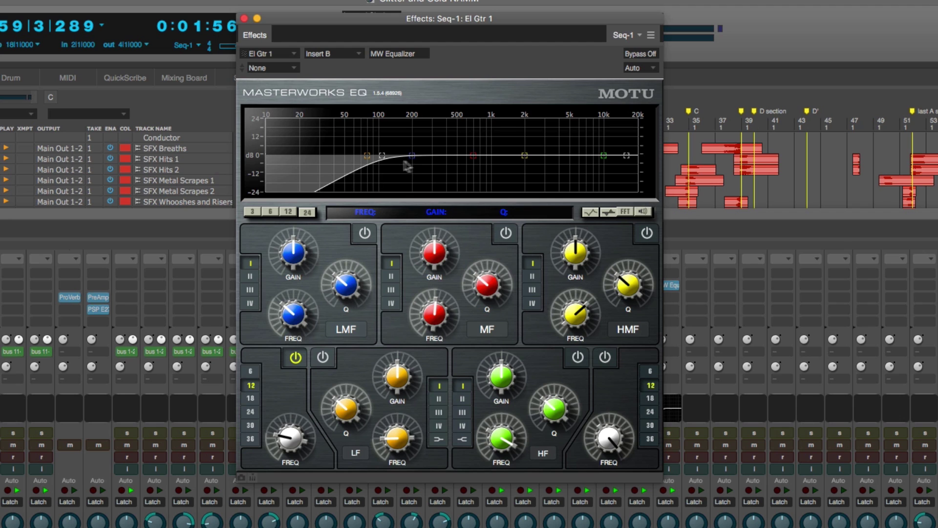
{"action": "left_click", "coordinate": [245, 18]}
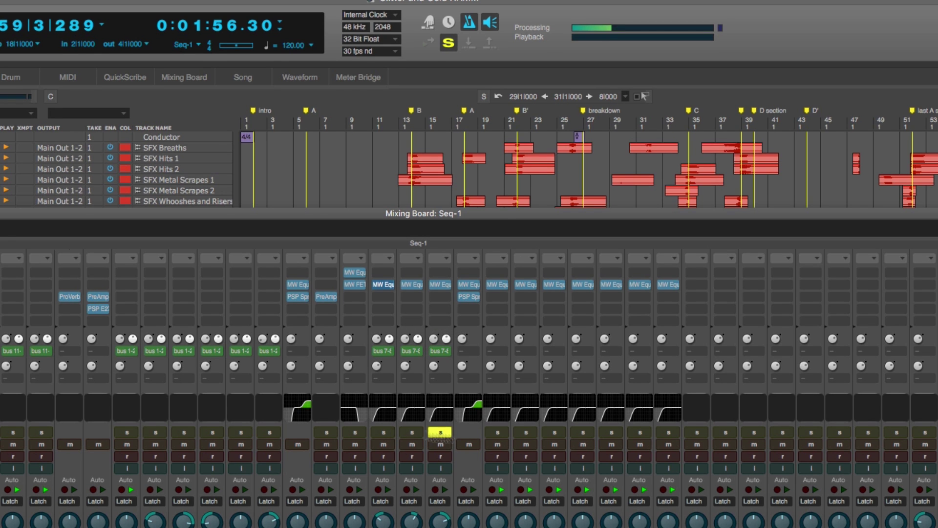
- Audition the B3 Organ, Farfisa Organ and Dirty Wurly channels, with Farfisa Organ also alone, and solo the orchestra and strings channels
{"action": "left_click_drag", "start_coordinate": [498, 433], "coordinate": [567, 435]}
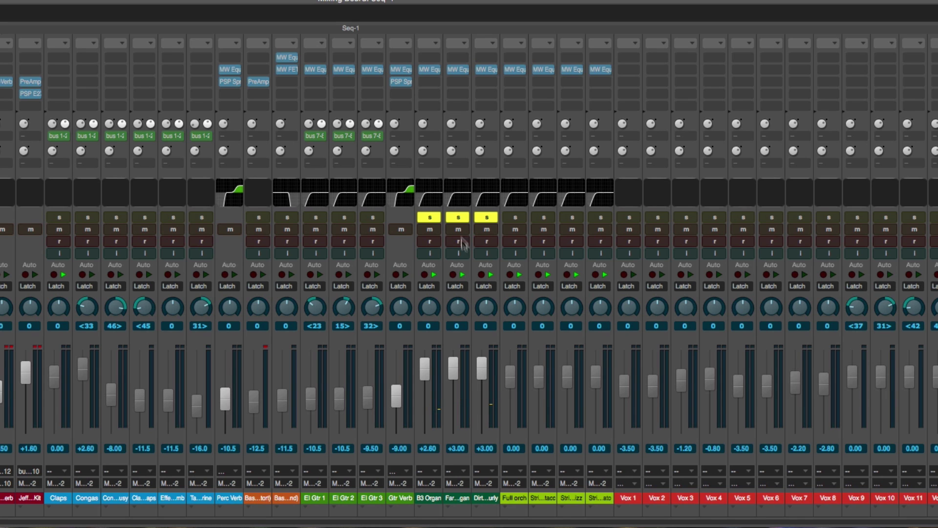
{"action": "left_click", "coordinate": [454, 218], "text": "super"}
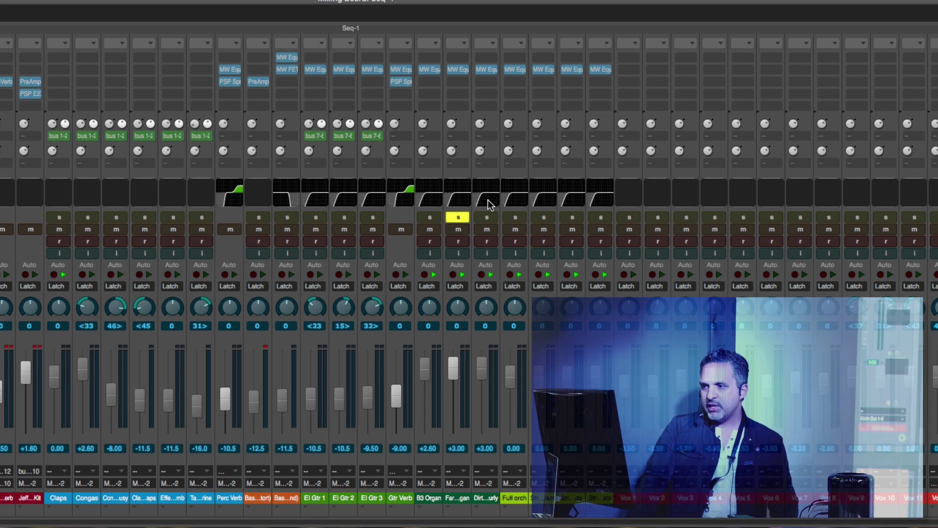
{"action": "left_click_drag", "start_coordinate": [515, 216], "coordinate": [600, 217]}
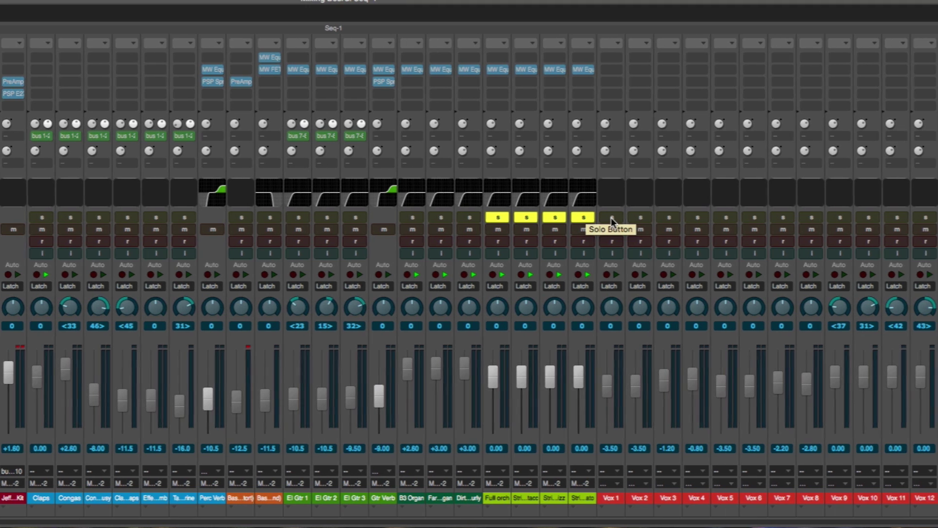
- Solo the Vox 1 to Vox 14 channels and select the VOX aux track that receives bus 3-4
{"action": "left_click_drag", "start_coordinate": [628, 218], "coordinate": [937, 226]}
{"action": "scroll", "coordinate": [715, 313], "scroll_direction": "right", "scroll_amount": 3}
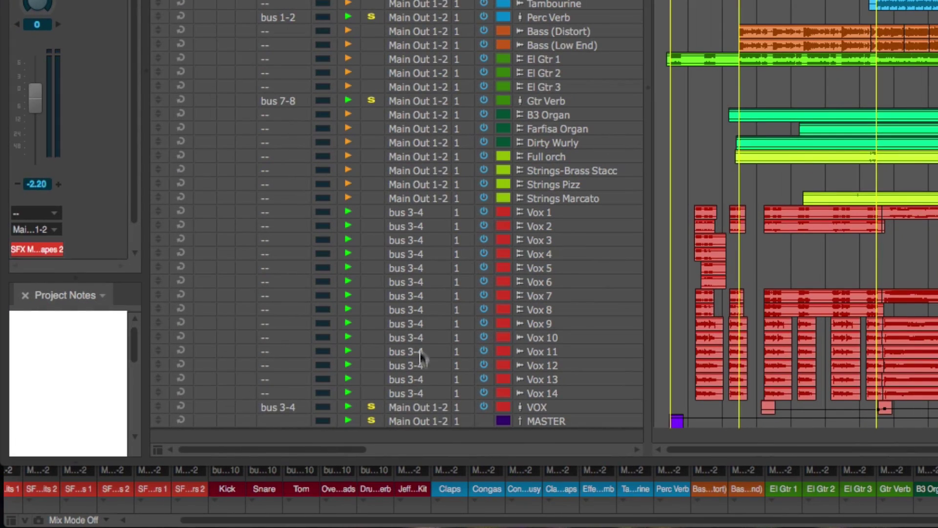
{"action": "left_click", "coordinate": [537, 407]}
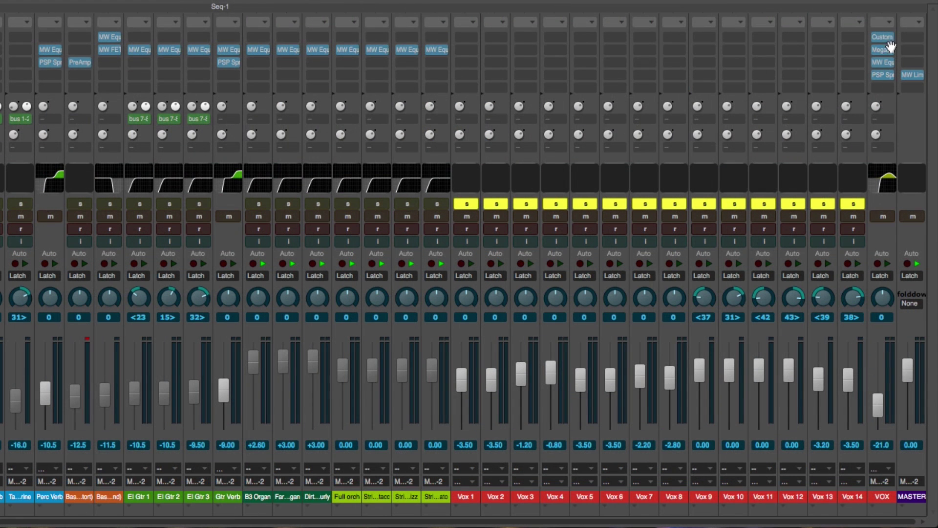
- Bypass all four inserts on the VOX channel, play the dry vocals, and reactivate the Custom '59 amp insert
{"action": "left_click_drag", "start_coordinate": [888, 42], "coordinate": [890, 77]}
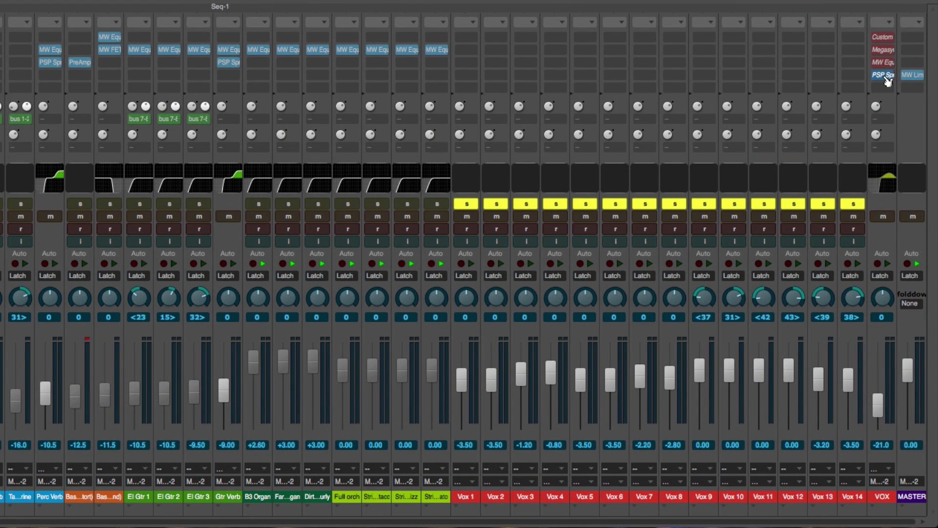
{"action": "left_click", "coordinate": [885, 36]}
{"action": "key", "text": "space"}
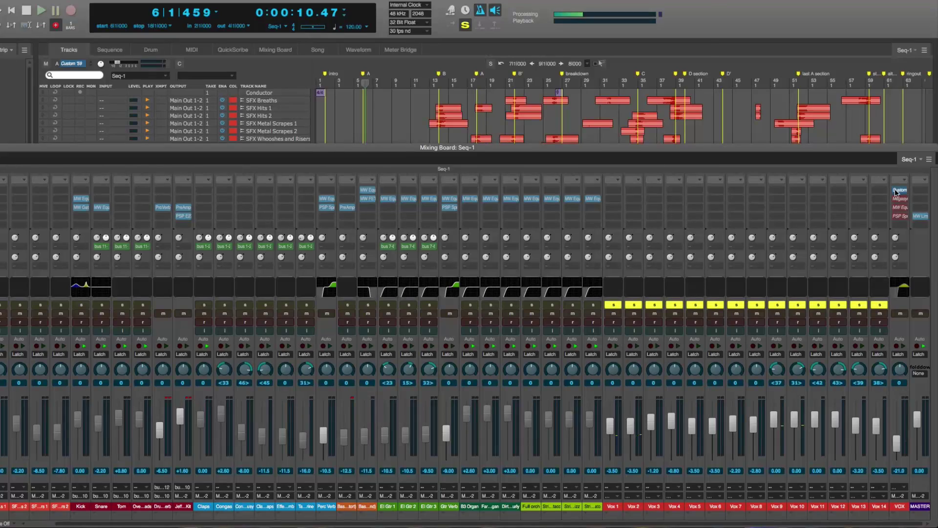
{"action": "left_click", "coordinate": [874, 37]}
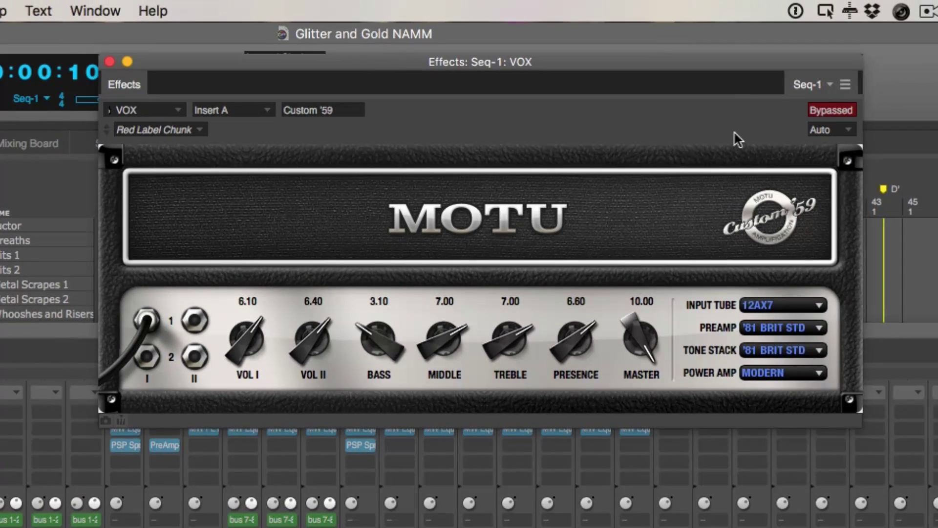
{"action": "left_click", "coordinate": [827, 111]}
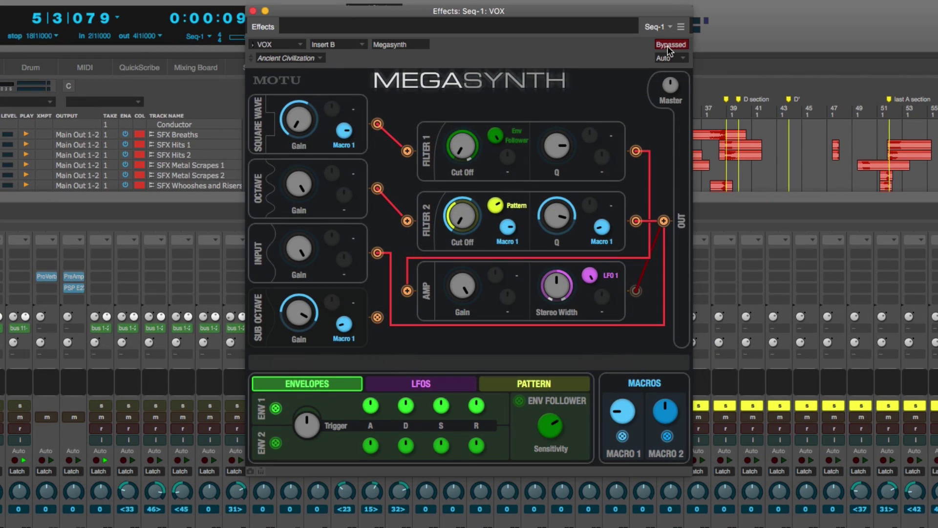
- Reactivate the Megasynth insert on the VOX channel and play the vocals from measure 3
{"action": "left_click", "coordinate": [669, 46]}
{"action": "key", "text": "KP_Decimal"}
{"action": "type", "text": "3"}
{"action": "key", "text": "Return"}
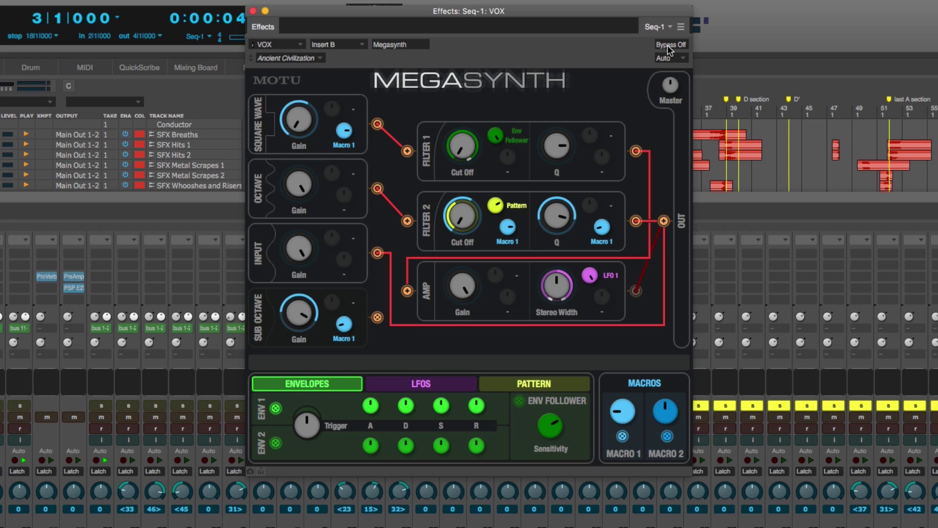
{"action": "key", "text": "space"}
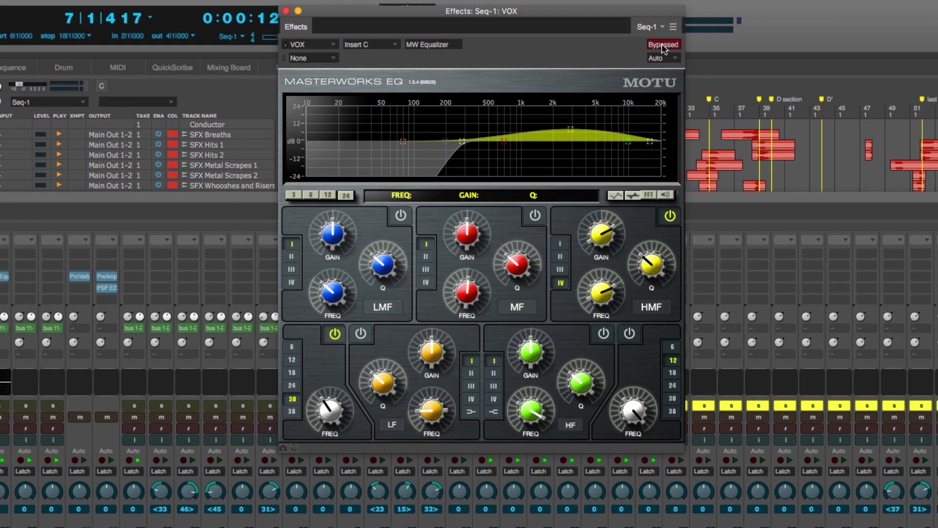
- Reactivate the MasterWorks EQ on the VOX channel, audition the vocals through it, and reactivate the PSP SpringBox reverb
{"action": "left_click", "coordinate": [662, 43]}
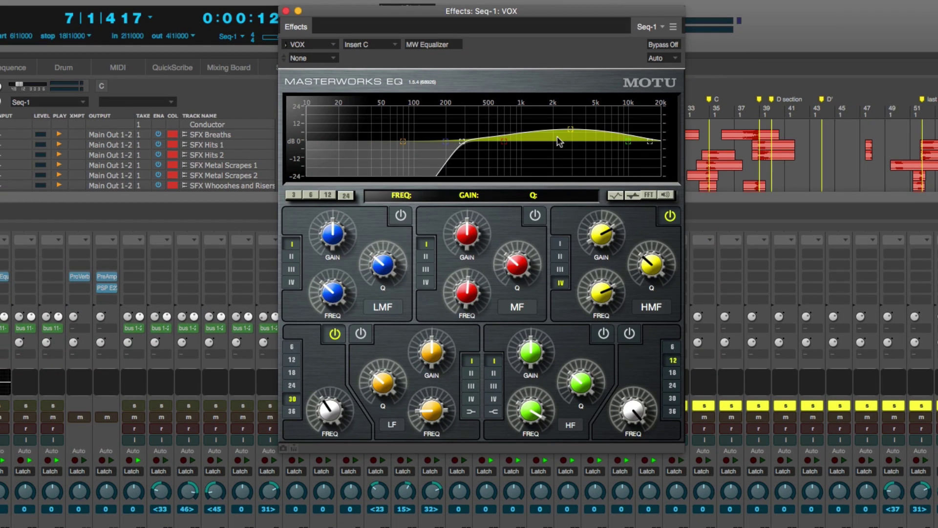
{"action": "key", "text": "space"}
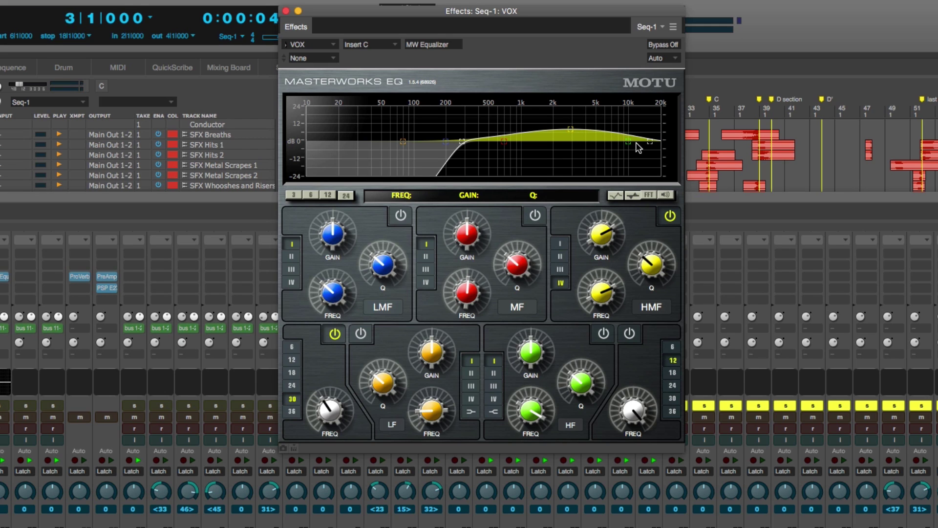
{"action": "key", "text": "space"}
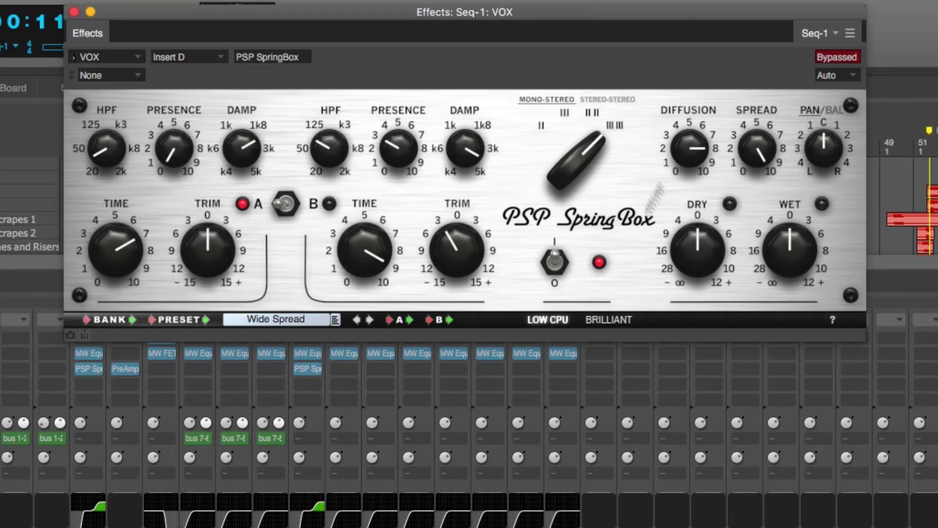
{"action": "left_click", "coordinate": [833, 57]}
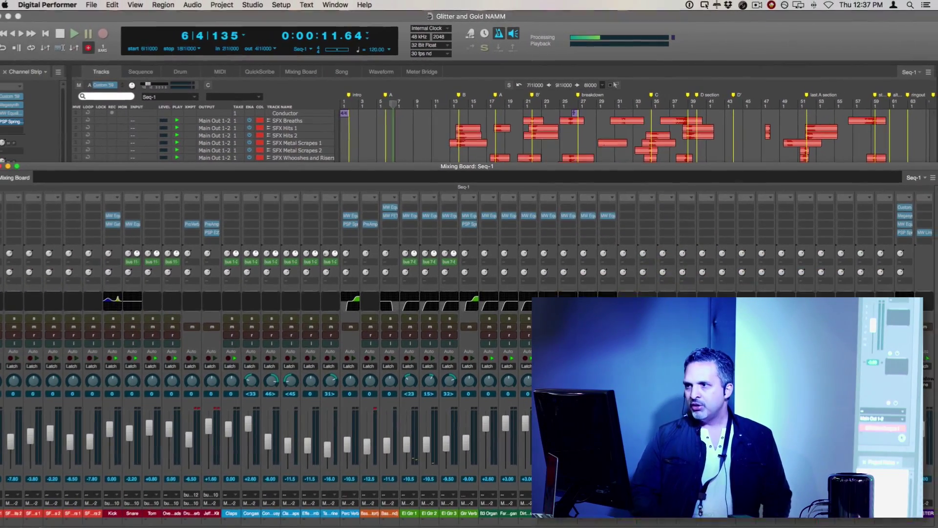
- Move the playback position to measure 52 and select the MASTER track in the track overview
{"action": "key", "text": "KP_Decimal"}
{"action": "type", "text": "52"}
{"action": "key", "text": "Return"}
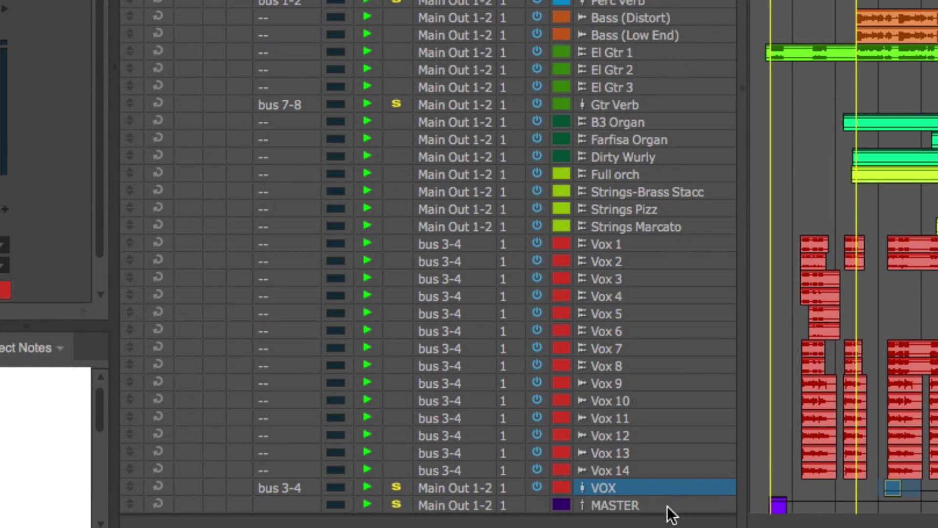
{"action": "left_click", "coordinate": [604, 510]}
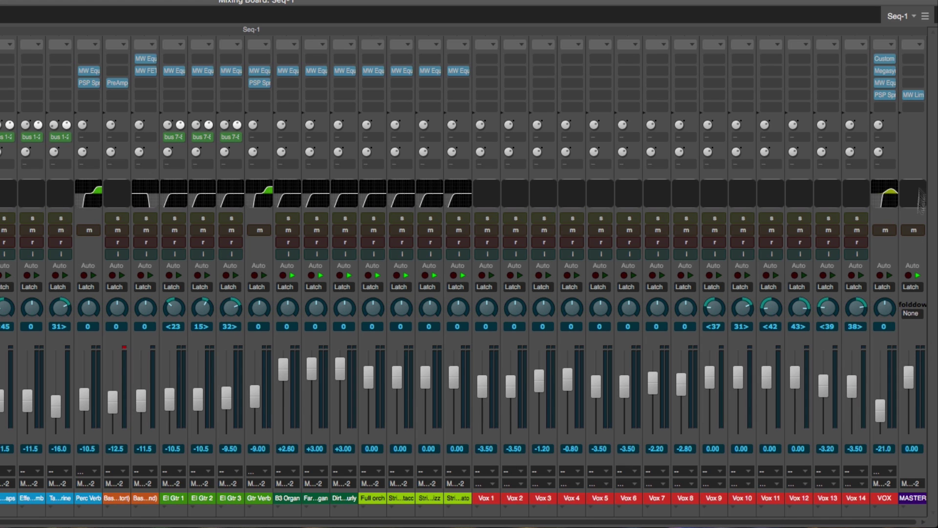
- Open the MasterWorks Limiter on the MASTER channel, examine its threshold, lookahead and ceiling settings, and close it
{"action": "left_click", "coordinate": [915, 95]}
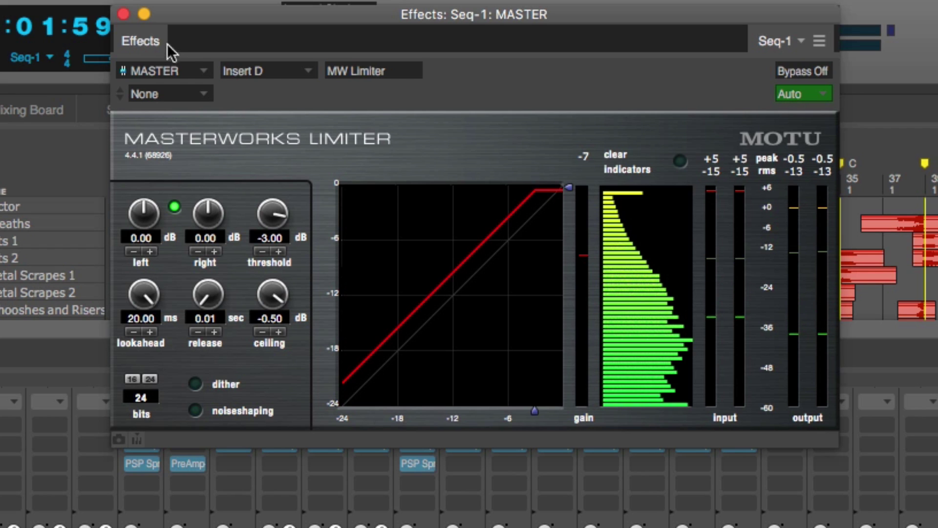
{"action": "left_click", "coordinate": [123, 13]}
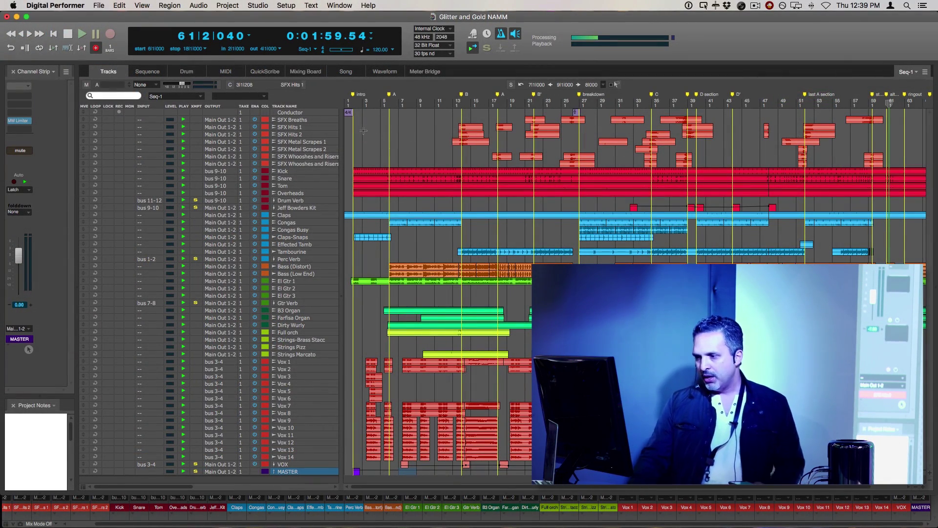
- Select all tracks over the whole sequence, return playback to the beginning, and set the selection start to 1|4|000
{"action": "left_click", "coordinate": [403, 141]}
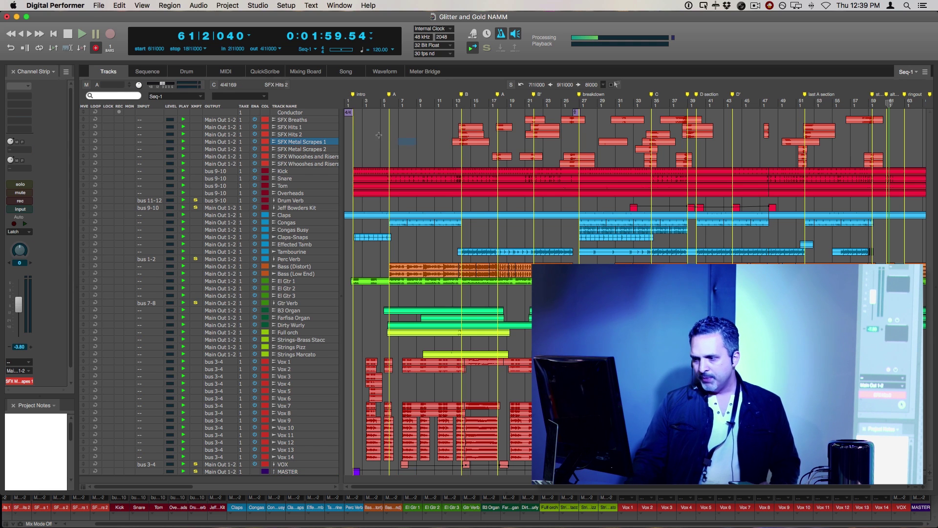
{"action": "key", "text": "super+a"}
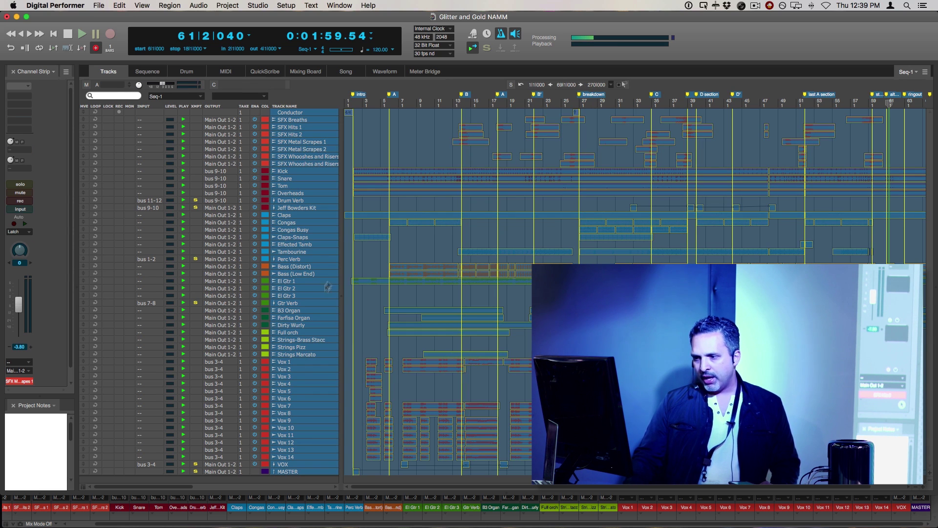
{"action": "key", "text": "super+bracketright"}
{"action": "key", "text": "Return"}
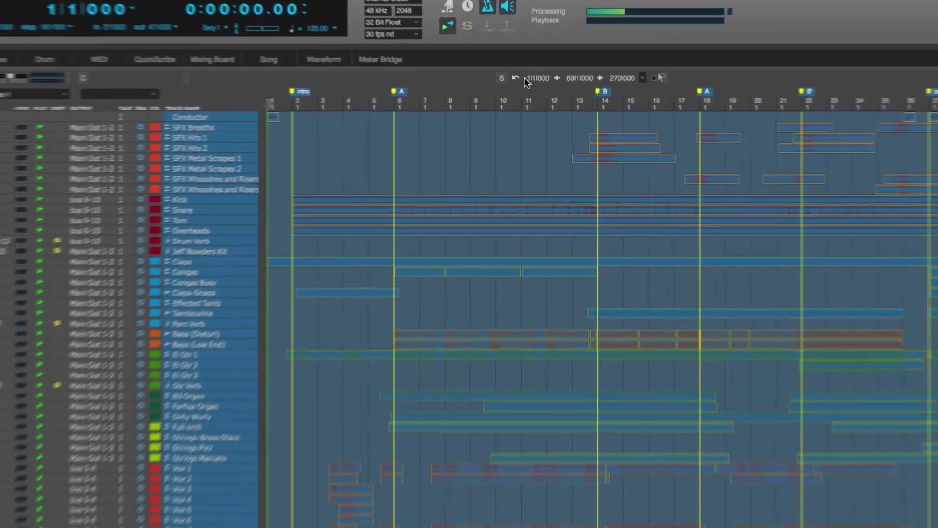
{"action": "left_click", "coordinate": [525, 78]}
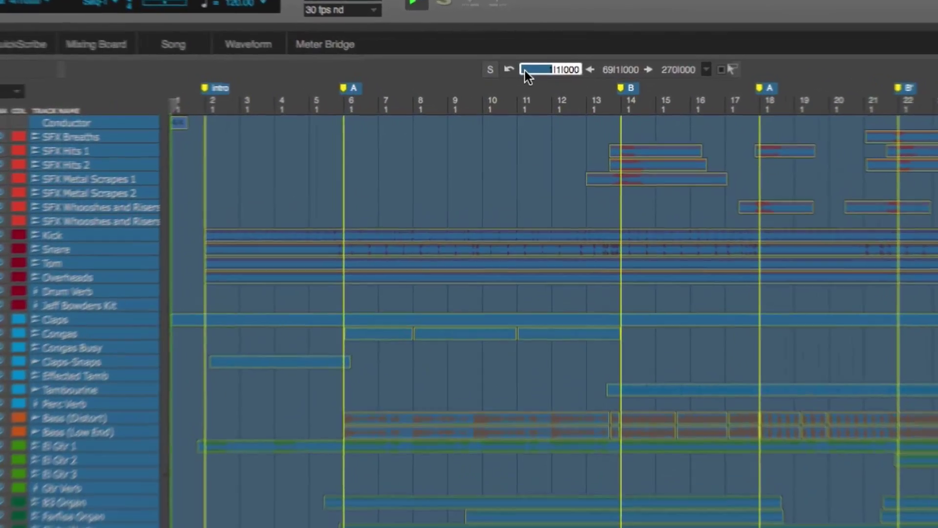
{"action": "key", "text": "period"}
{"action": "type", "text": "4"}
{"action": "key", "text": "Return"}
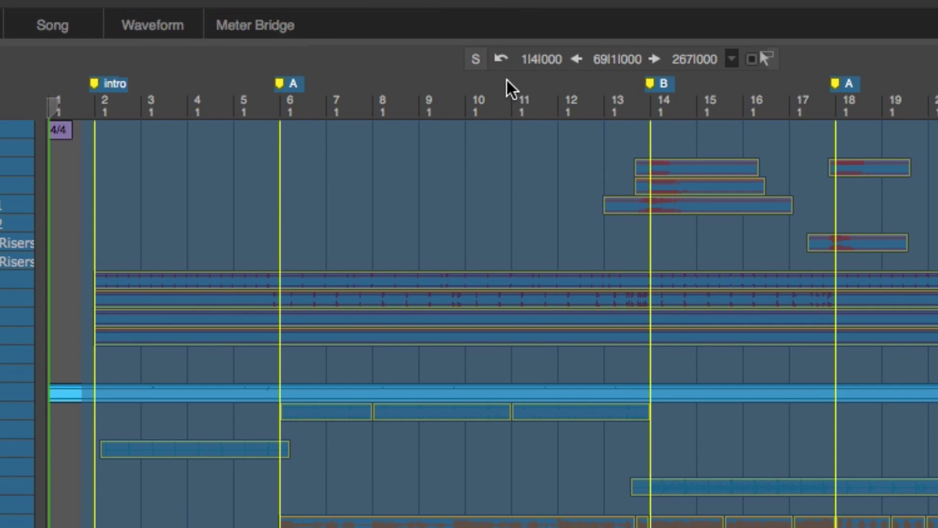
- Check that the selection reaches the song's end at 69|1|000 and store the range as a new saved time named "full piece"
{"action": "scroll", "coordinate": [552, 342], "scroll_direction": "right", "scroll_amount": 5}
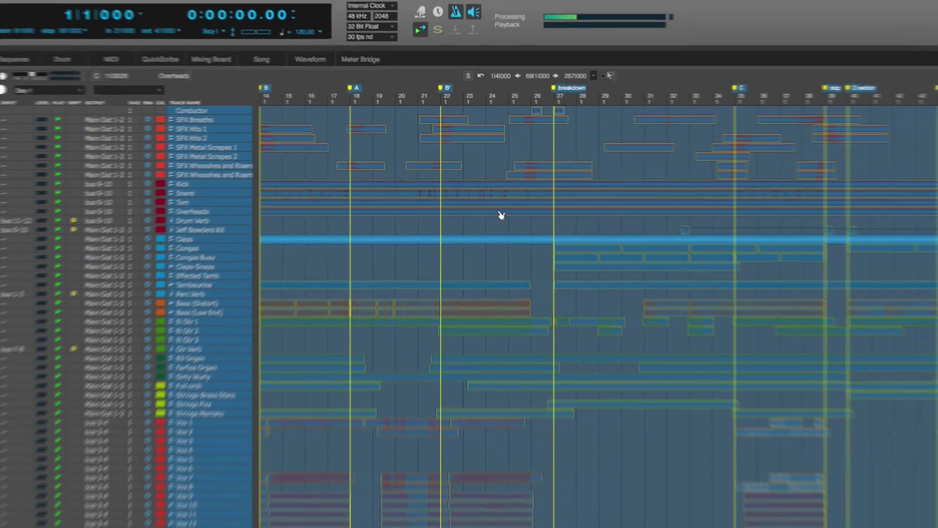
{"action": "scroll", "coordinate": [501, 217], "scroll_direction": "right", "scroll_amount": 10}
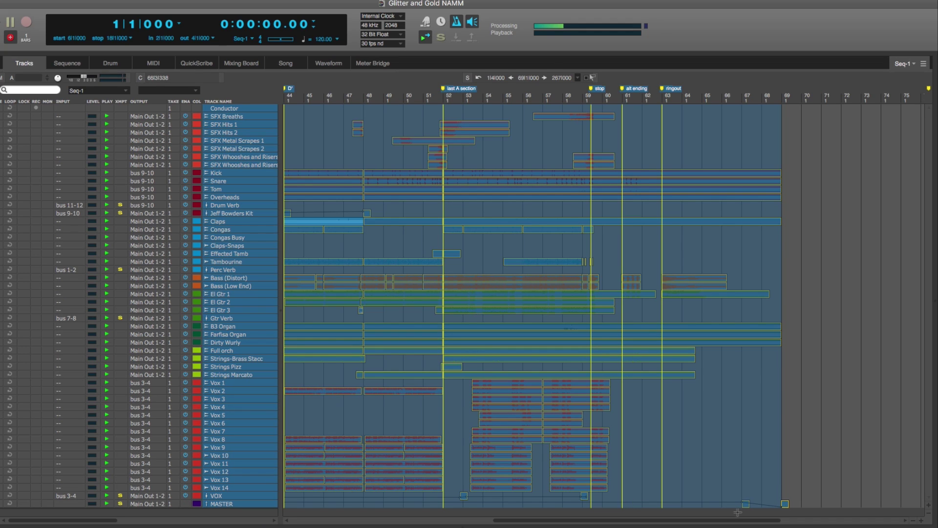
{"action": "scroll", "coordinate": [576, 494], "scroll_direction": "left", "scroll_amount": 15}
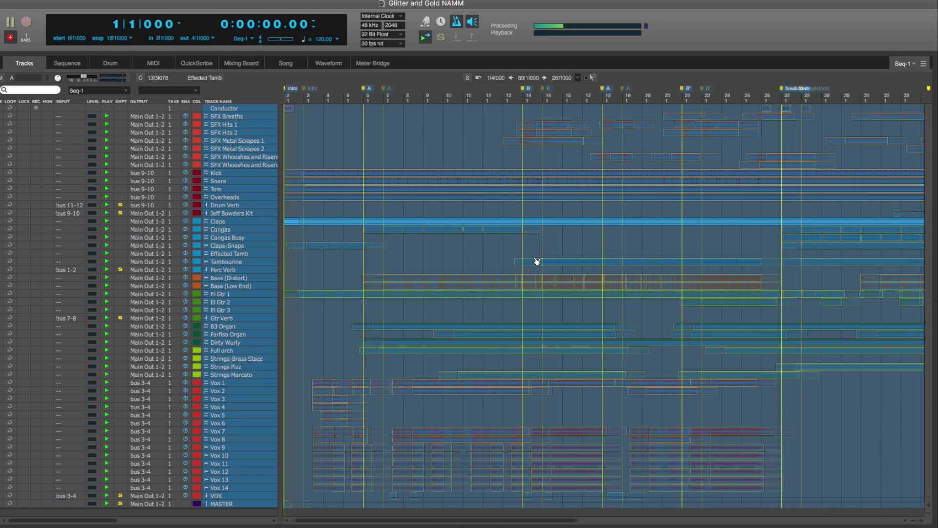
{"action": "scroll", "coordinate": [537, 263], "scroll_direction": "right", "scroll_amount": 8}
{"action": "scroll", "coordinate": [562, 268], "scroll_direction": "right", "scroll_amount": 5}
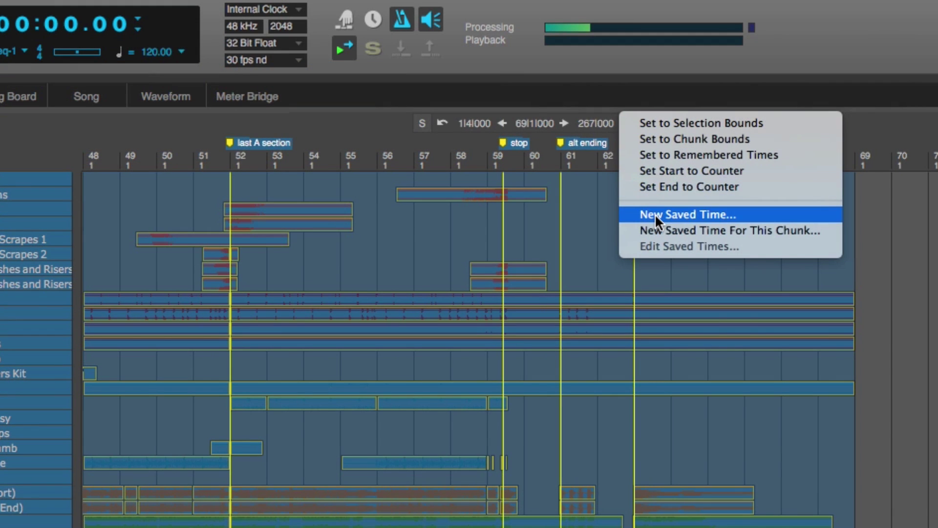
{"action": "left_click", "coordinate": [700, 217]}
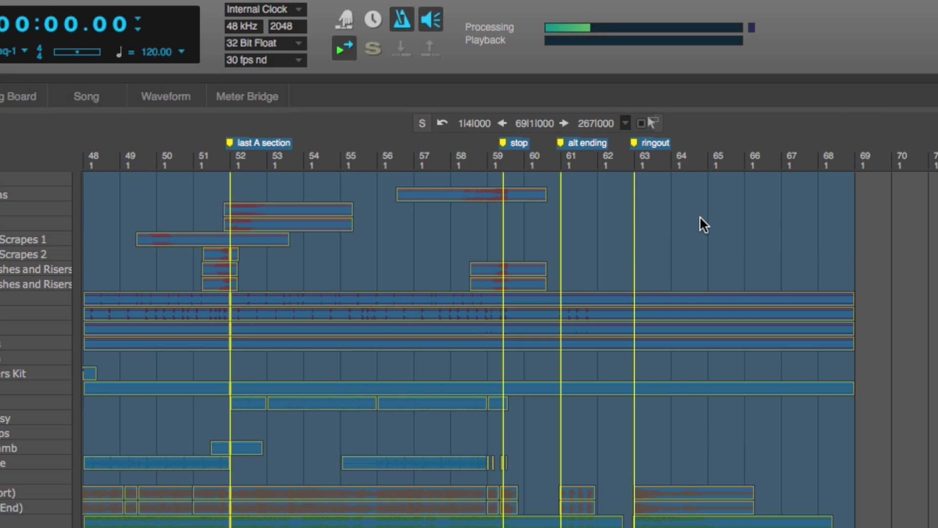
{"action": "type", "text": "full piece"}
{"action": "key", "text": "Return"}
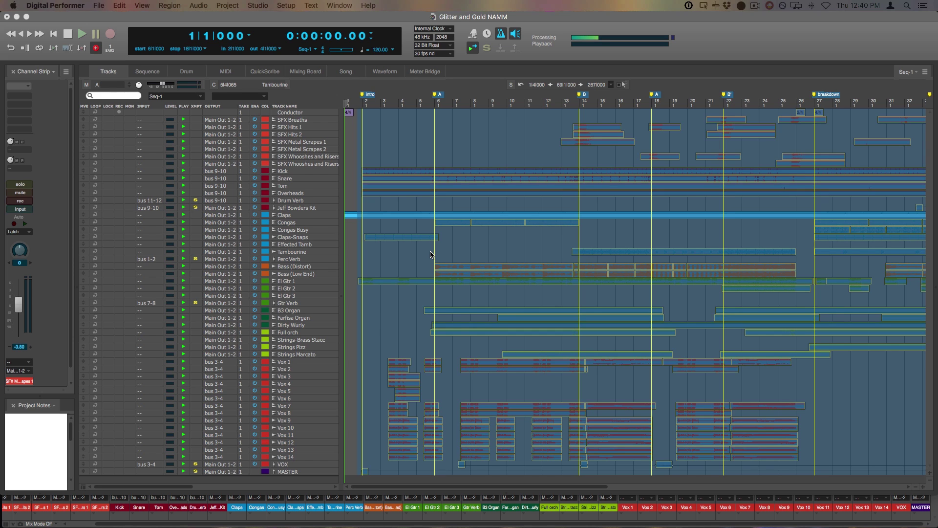
- Bounce the selected full mix to disk from Main Out 1-2 in AIFF 24-44 format, named "Glitter and Gold (Full Mix)"
{"action": "key", "text": "super+b"}
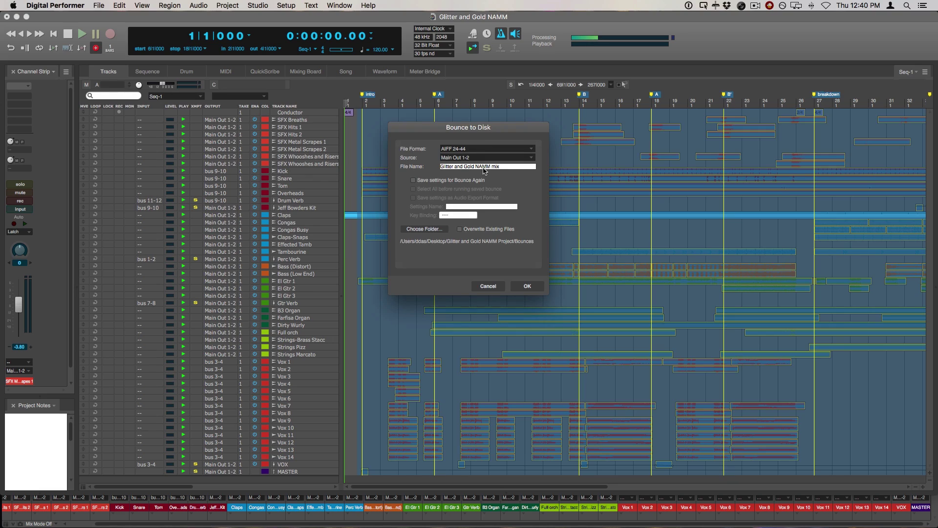
{"action": "left_click", "coordinate": [472, 148]}
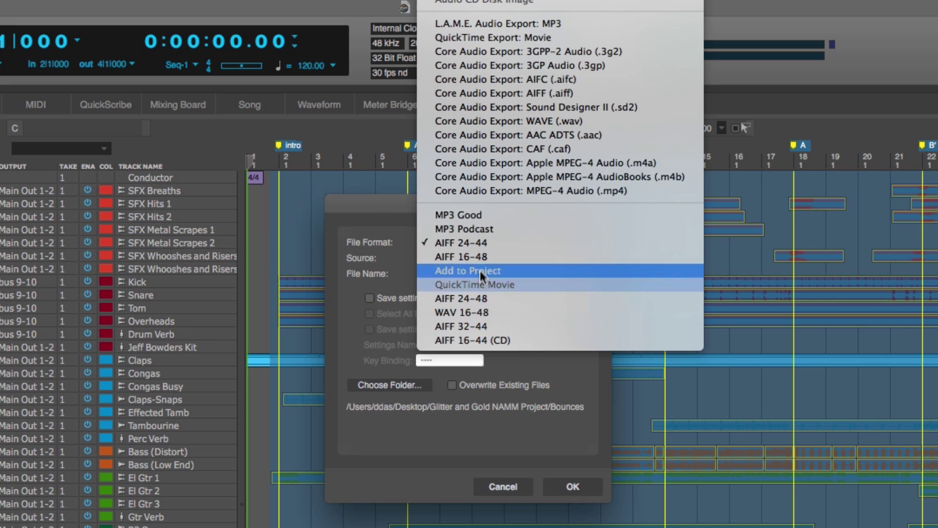
{"action": "left_click", "coordinate": [485, 245]}
{"action": "left_click_drag", "start_coordinate": [487, 274], "coordinate": [603, 275]}
{"action": "type", "text": "(Full Mix)"}
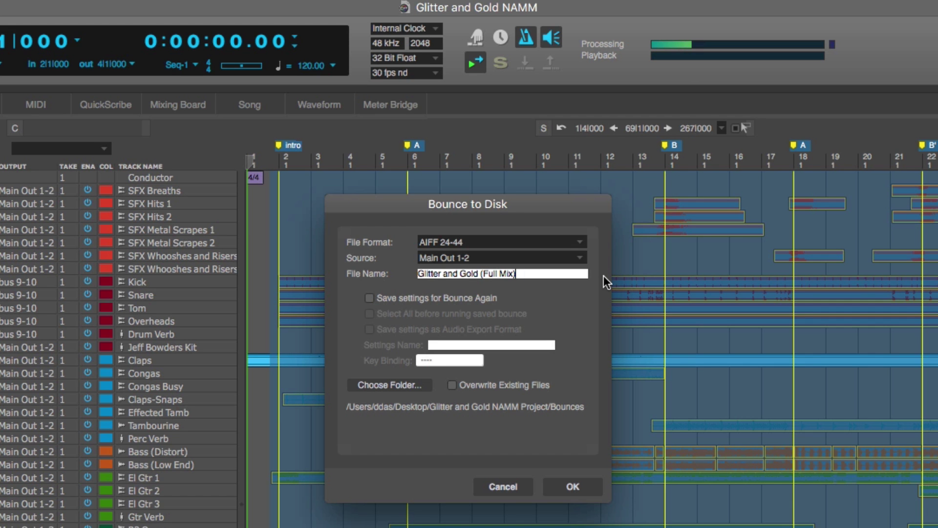
{"action": "key", "text": "Return"}
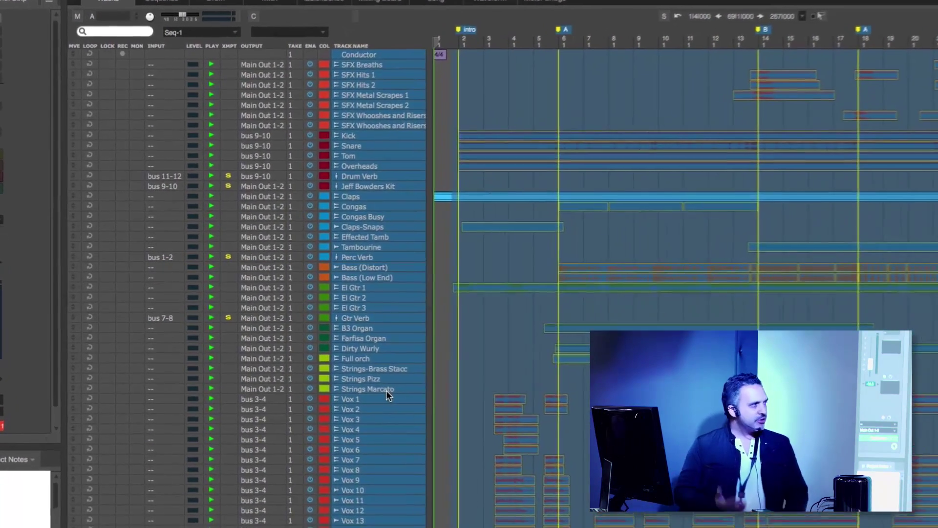
- Select the tracks from SFX Breaths through Strings Marcato and bounce them to disk as "Glitter and Gold (Full Mix Minus Vocals)"
{"action": "left_click_drag", "start_coordinate": [364, 380], "coordinate": [353, 243]}
{"action": "left_click_drag", "start_coordinate": [412, 237], "coordinate": [417, 35]}
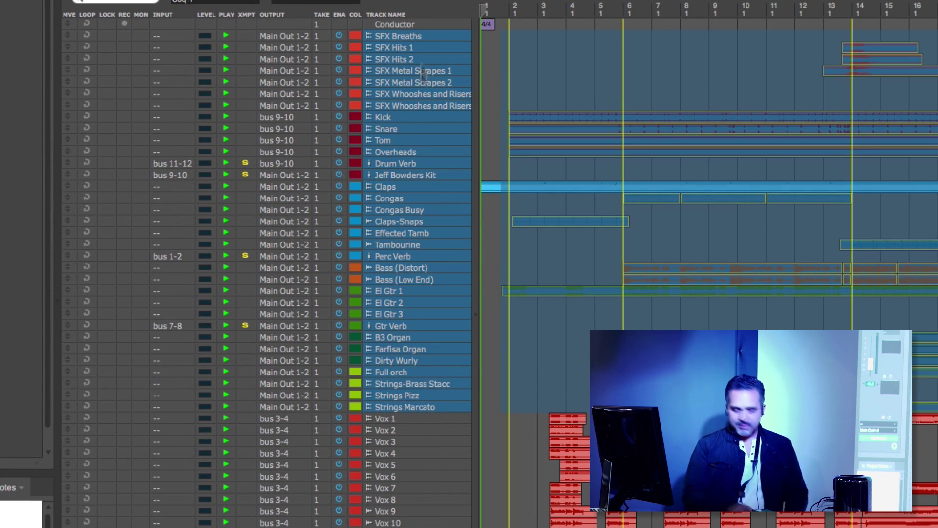
{"action": "key", "text": "super+alt+b"}
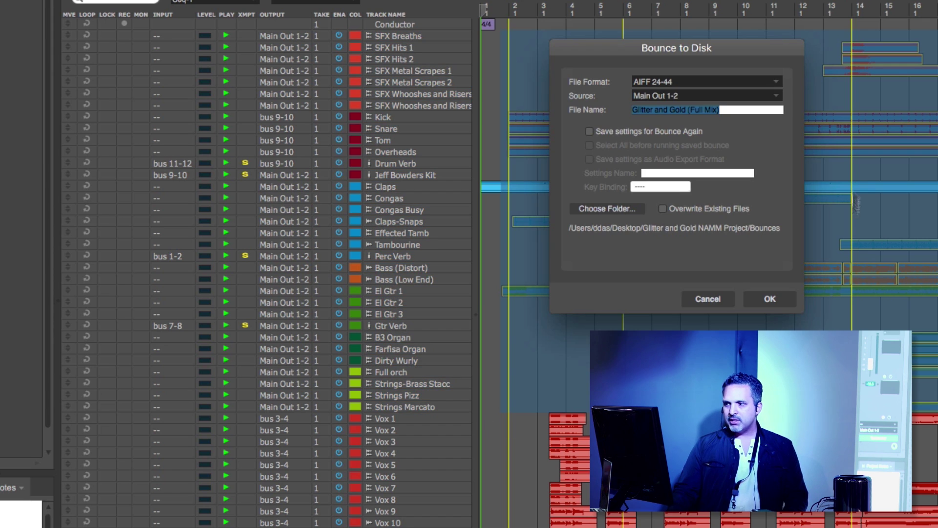
{"action": "left_click", "coordinate": [696, 112]}
{"action": "left_click_drag", "start_coordinate": [694, 110], "coordinate": [757, 115]}
{"action": "left_click", "coordinate": [754, 108]}
{"action": "key", "text": "BackSpace"}
{"action": "type", "text": "Minus Vocals"}
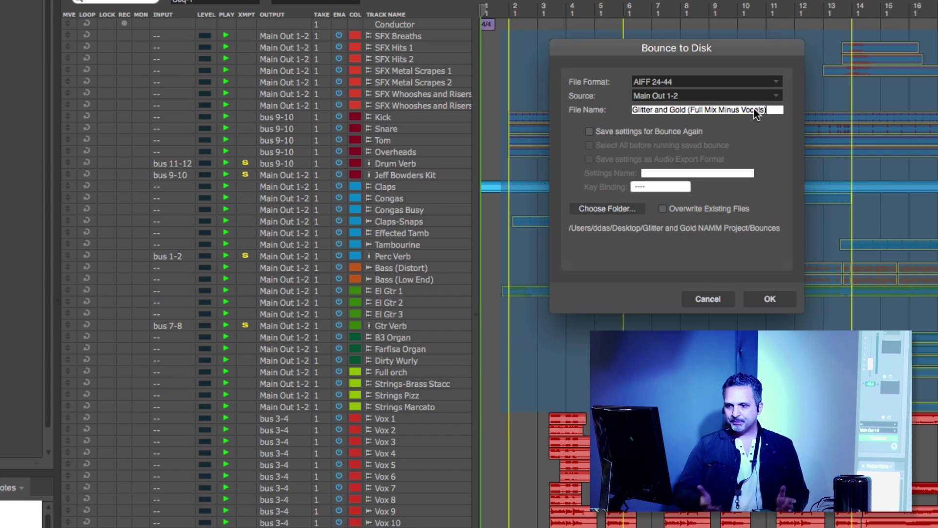
{"action": "key", "text": "Return"}
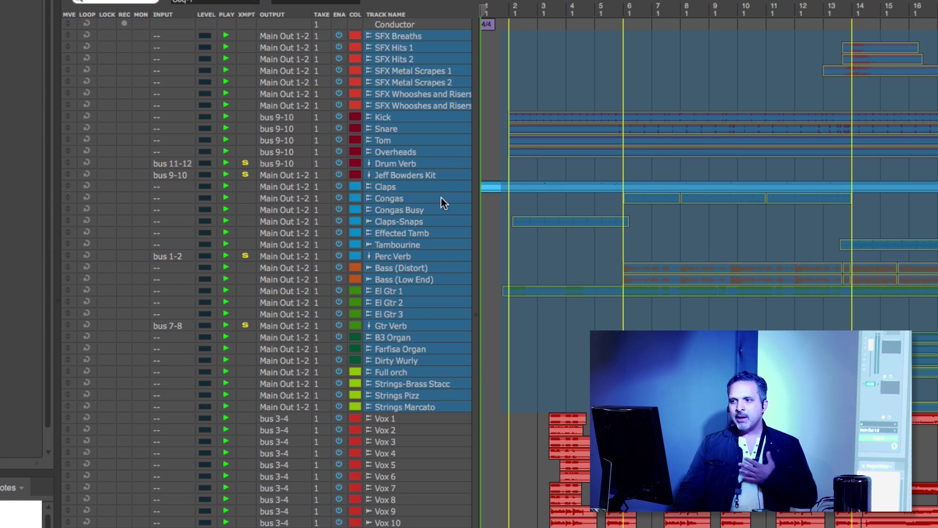
- Select the seven SFX tracks together with all tracks from Bass (Distort) down to MASTER
{"action": "left_click_drag", "start_coordinate": [406, 37], "coordinate": [406, 105]}
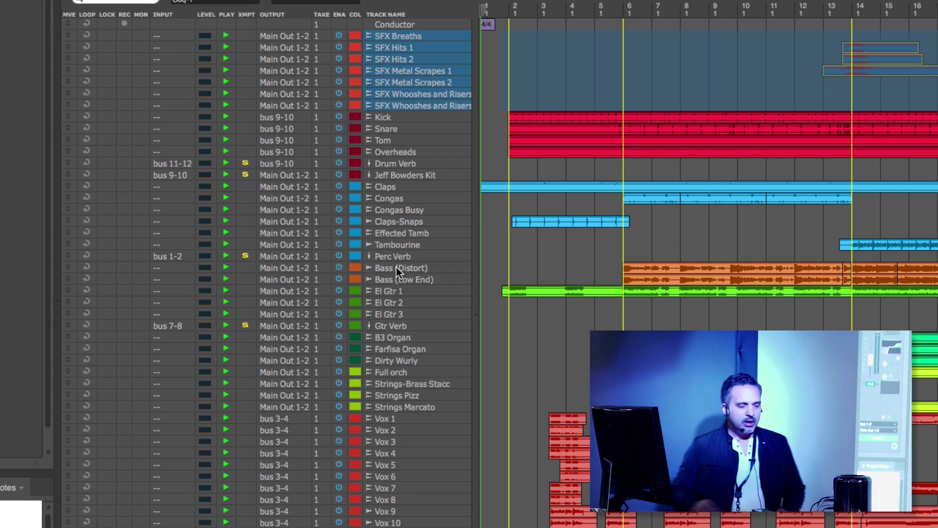
{"action": "left_click_drag", "start_coordinate": [397, 266], "coordinate": [381, 522]}
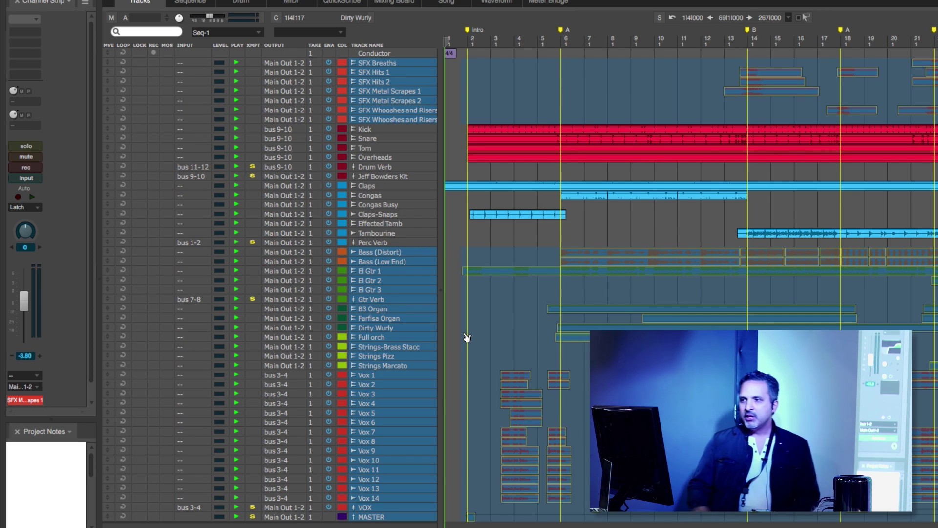
- Select the tracks from Kick through Perc Verb and bounce them to disk as "Glitter and Gold (Stem - Drums and Perc)"
{"action": "left_click_drag", "start_coordinate": [377, 129], "coordinate": [383, 243]}
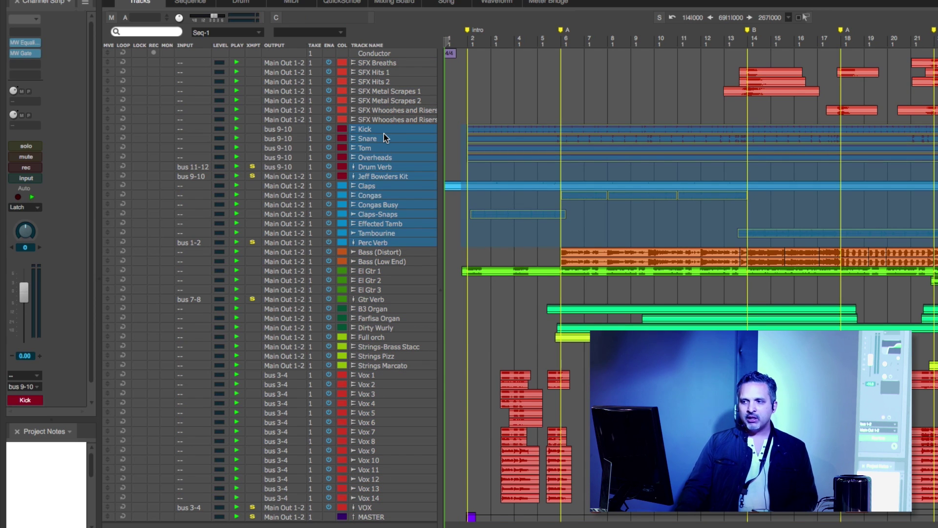
{"action": "key", "text": "super+b"}
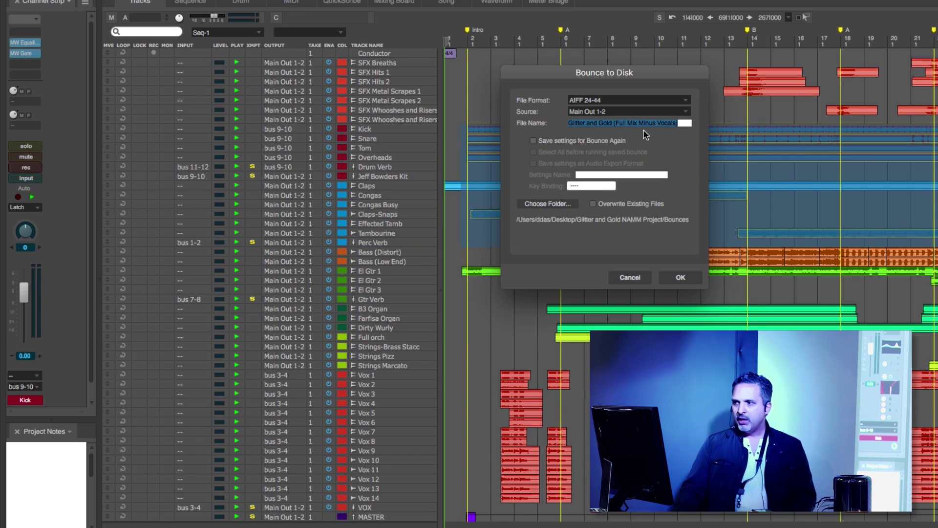
{"action": "left_click_drag", "start_coordinate": [615, 123], "coordinate": [719, 124]}
{"action": "type", "text": "Stem - Drums and Perc)"}
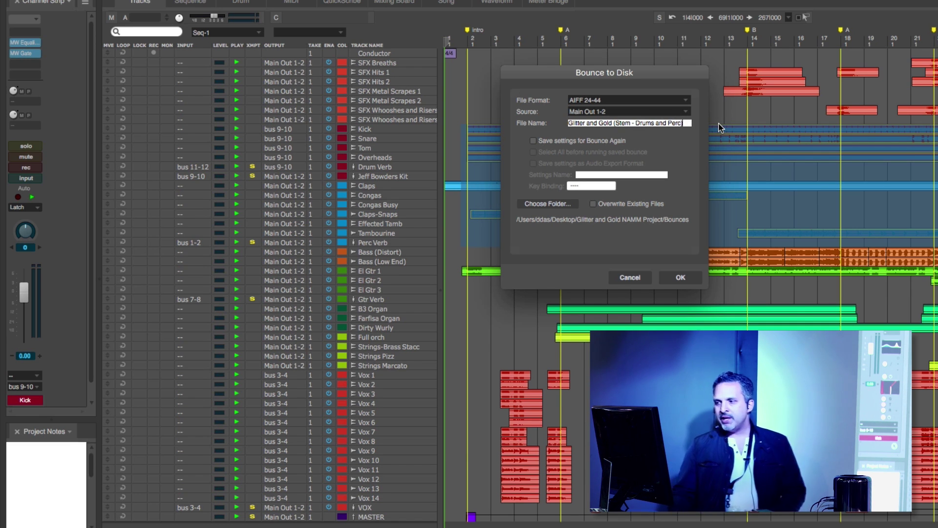
{"action": "key", "text": "Return"}
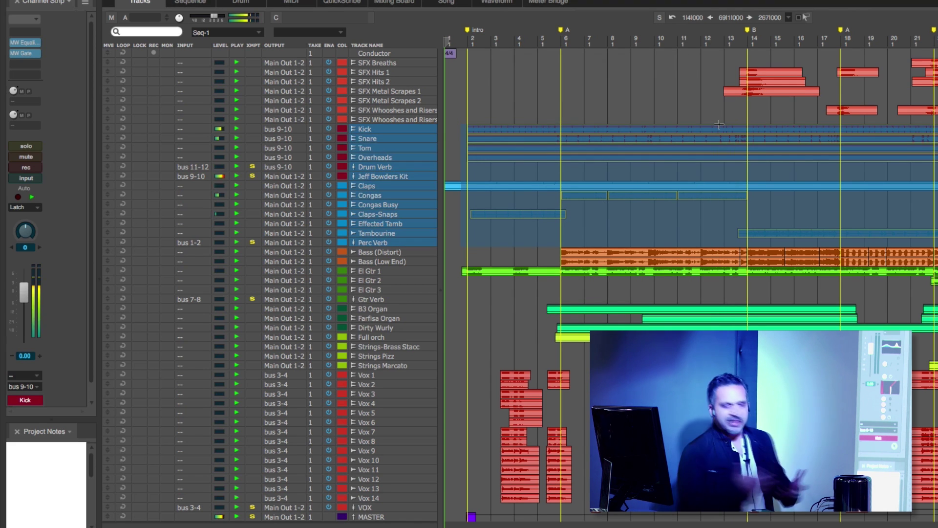
- Select the keyboard tracks from B3 Organ through Dirty Wurly as a stem group, and switch the selection to the Full orch track
{"action": "left_click_drag", "start_coordinate": [399, 252], "coordinate": [383, 330]}
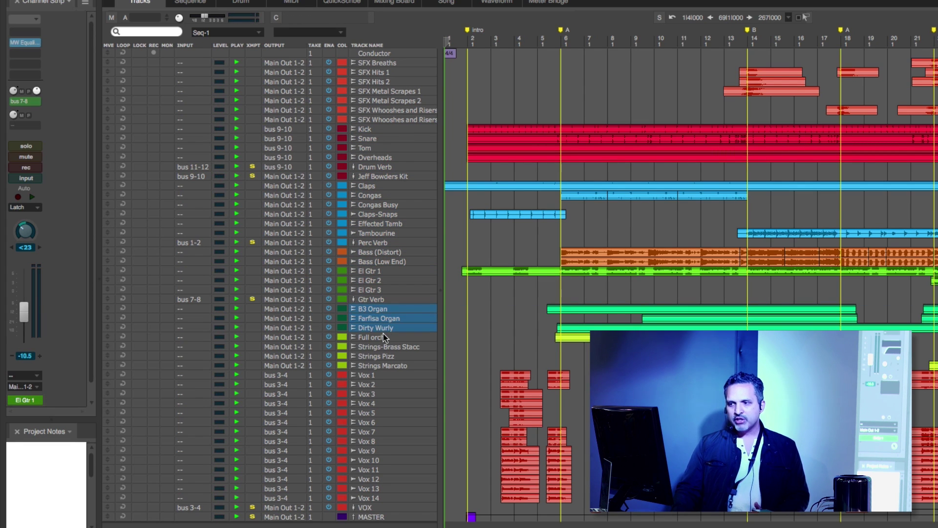
{"action": "left_click", "coordinate": [383, 337]}
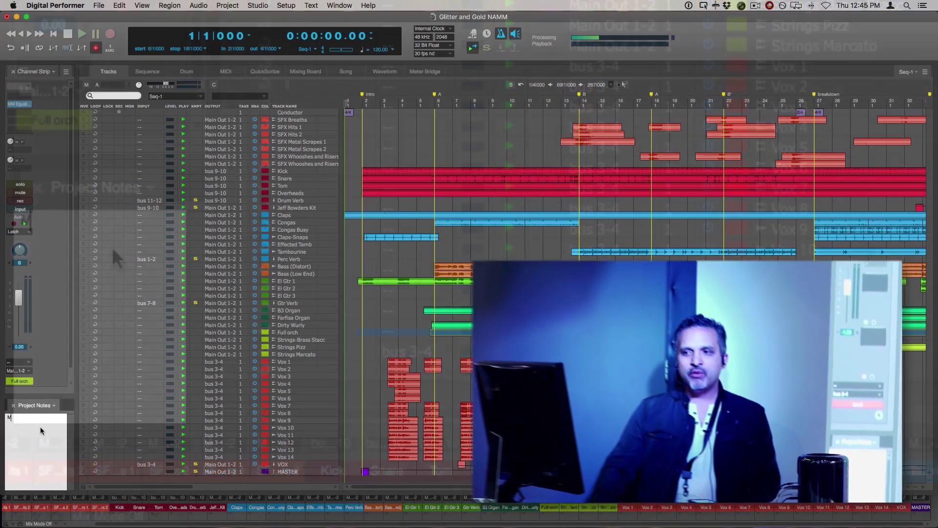
- Begin a note in the empty Project Notes with the letter "M"
{"action": "type", "text": "M"}
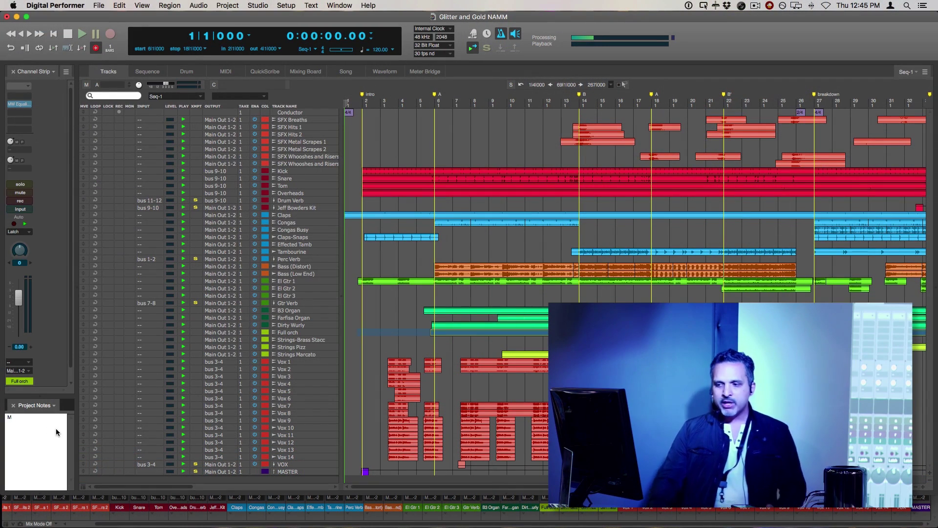